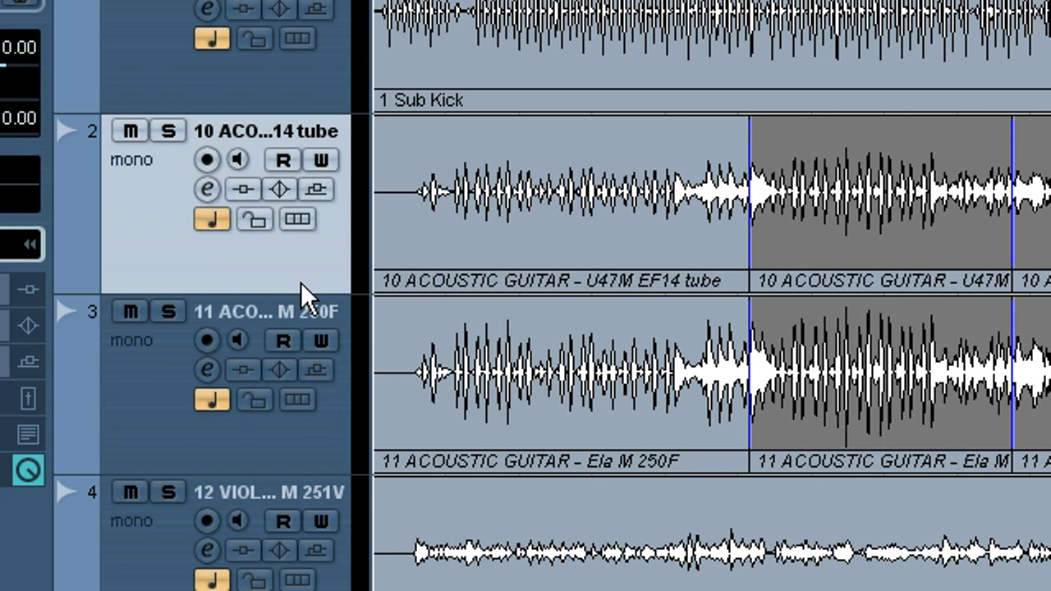
Step: Set acoustic guitar tracks 10 and 11 to Lanes Fixed so each take sits on its own lane
{"action": "left_click", "coordinate": [297, 220]}
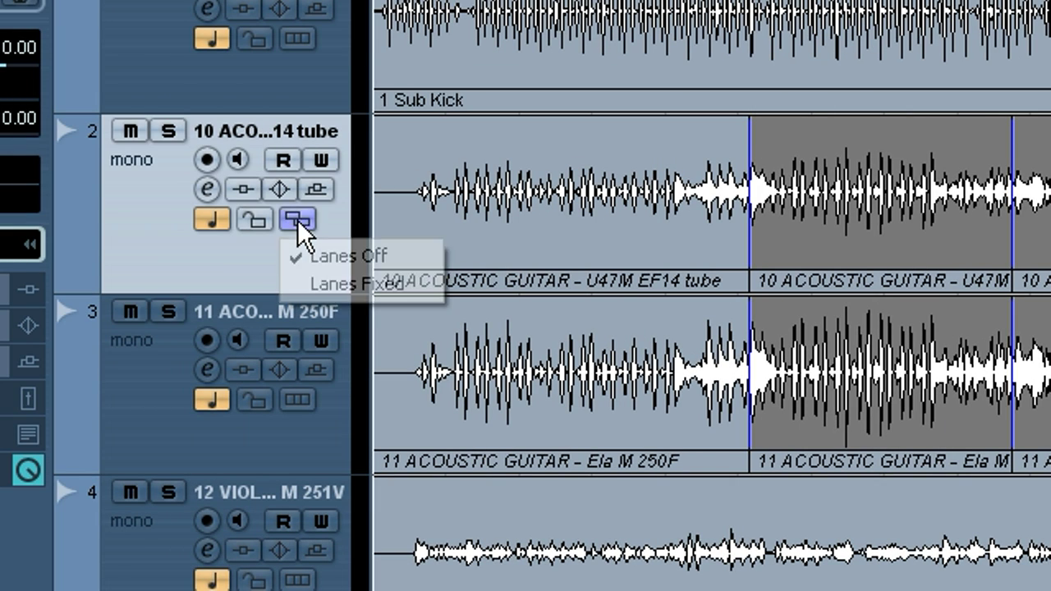
{"action": "left_click", "coordinate": [322, 285]}
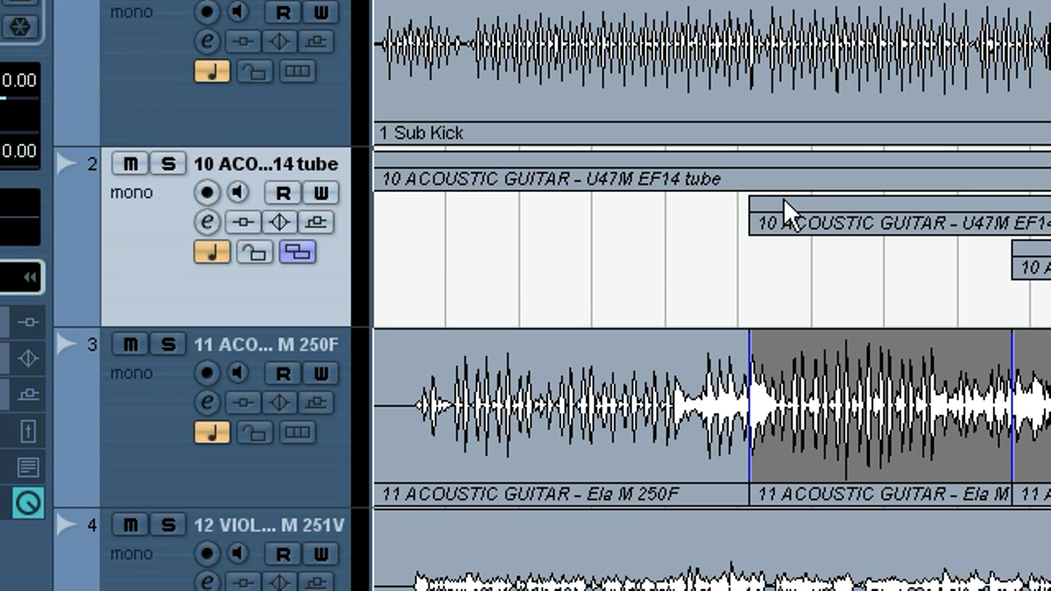
{"action": "left_click", "coordinate": [300, 436]}
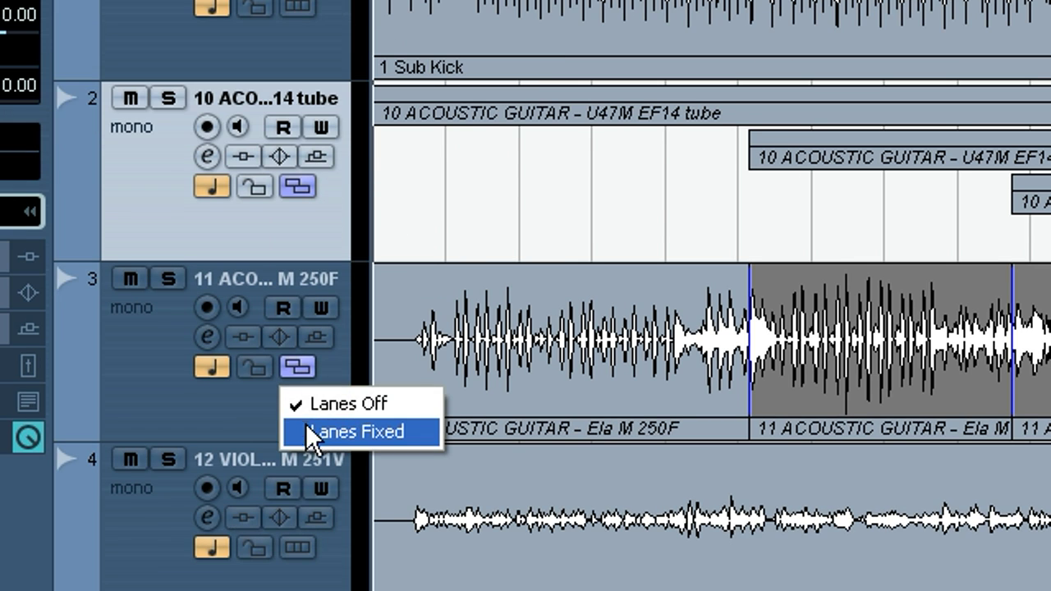
{"action": "left_click", "coordinate": [316, 497]}
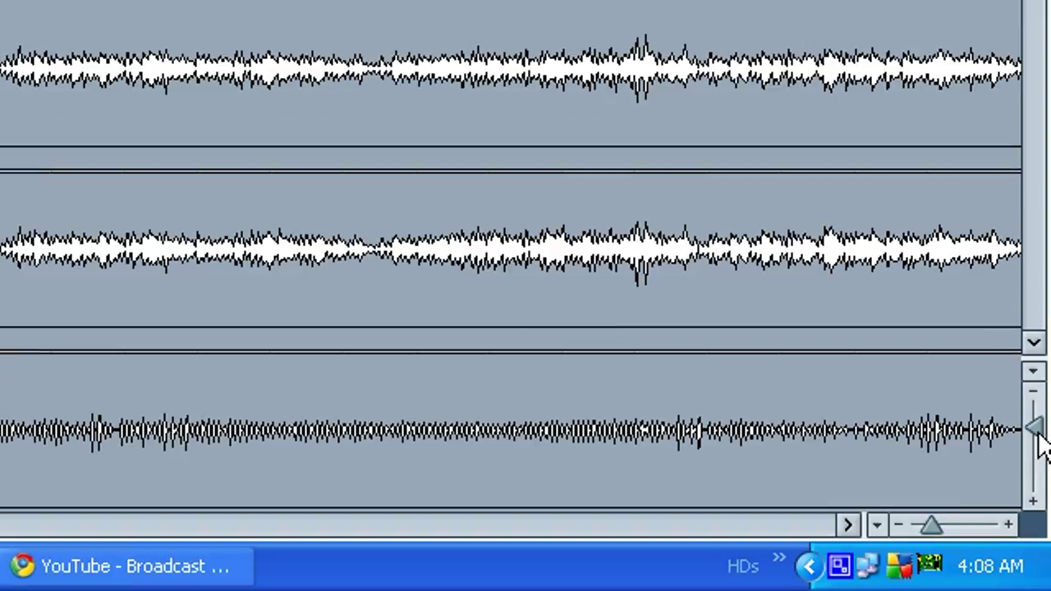
Step: Make the track waveforms taller and zoom in horizontally on the guitar takes
{"action": "left_click_drag", "start_coordinate": [1037, 436], "coordinate": [1032, 457]}
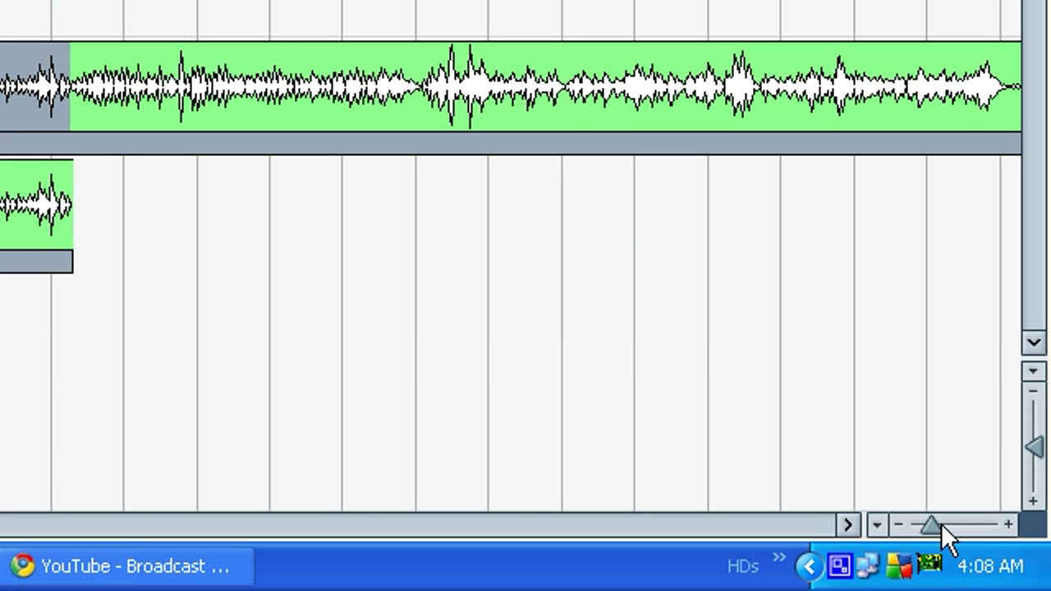
{"action": "left_click_drag", "start_coordinate": [941, 524], "coordinate": [946, 524]}
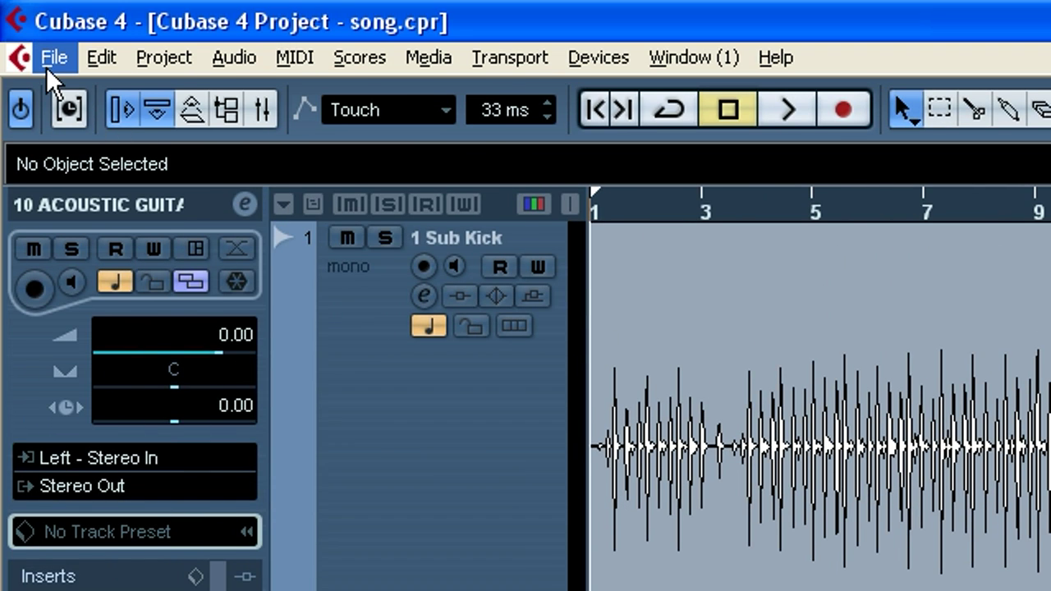
Step: In Preferences > Event Display > Audio, try Background Color Modulation, then apply it switched off
{"action": "left_click", "coordinate": [45, 63]}
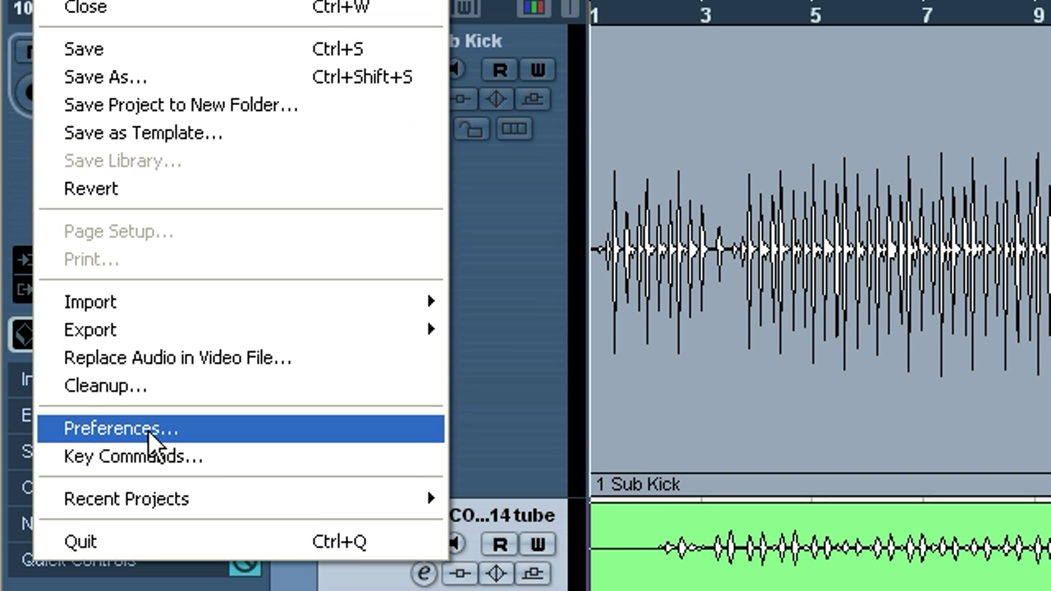
{"action": "left_click", "coordinate": [148, 433]}
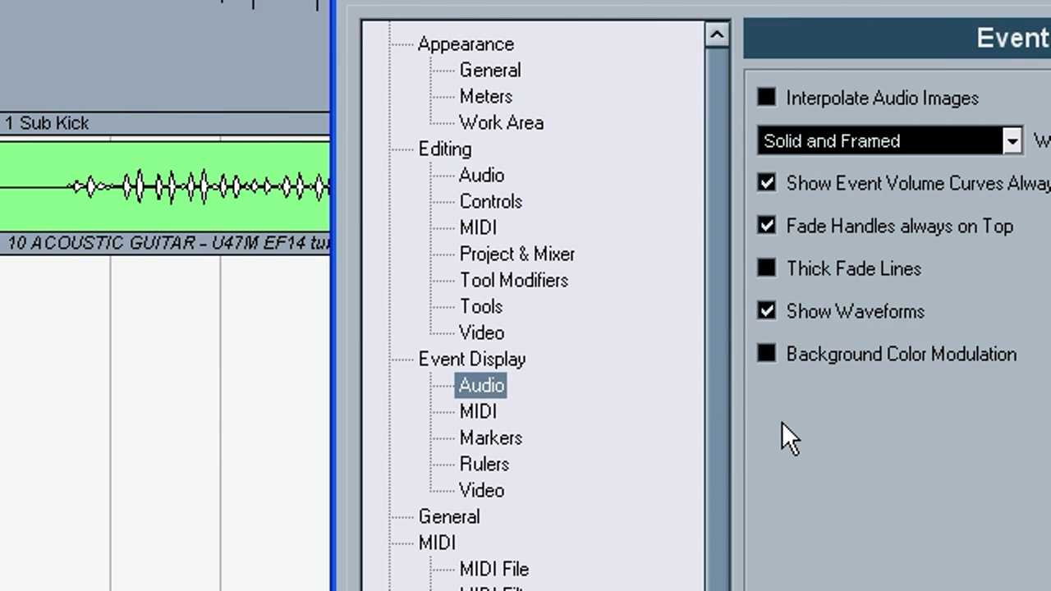
{"action": "left_click", "coordinate": [769, 357]}
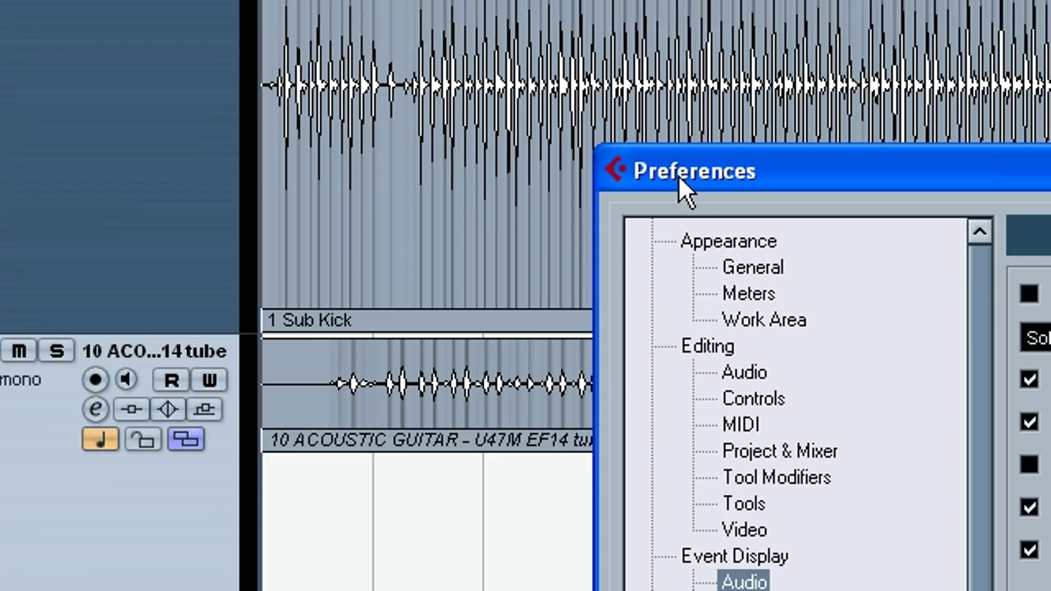
{"action": "left_click_drag", "start_coordinate": [679, 239], "coordinate": [864, 179]}
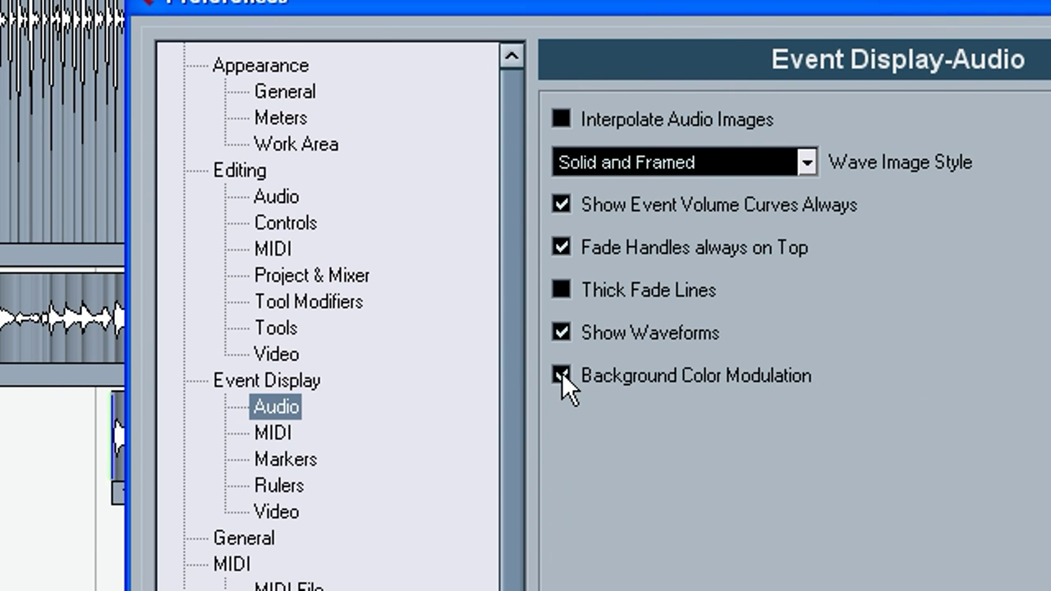
{"action": "left_click", "coordinate": [561, 376]}
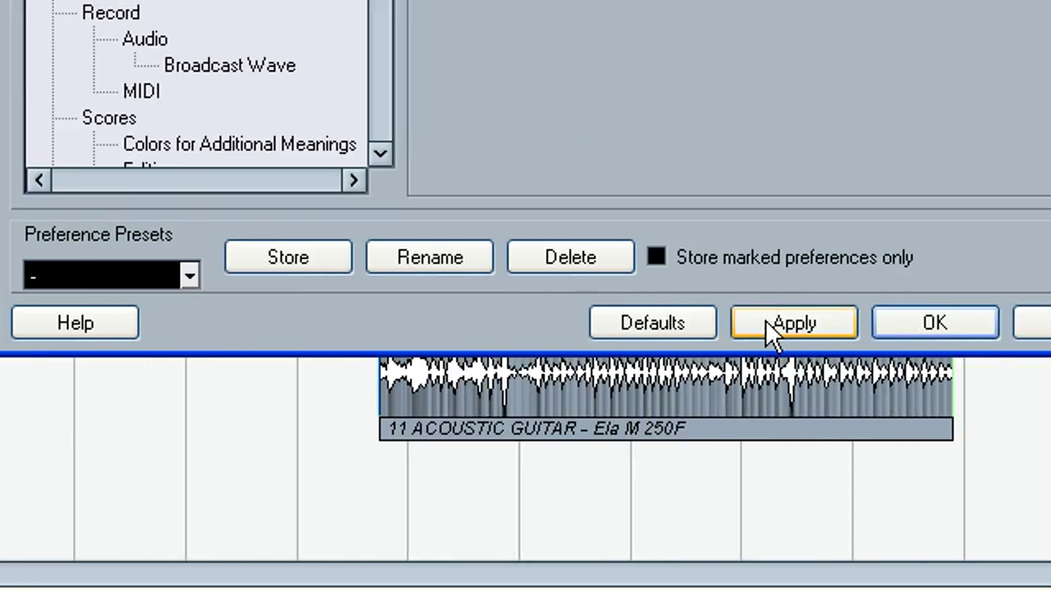
{"action": "left_click", "coordinate": [794, 321]}
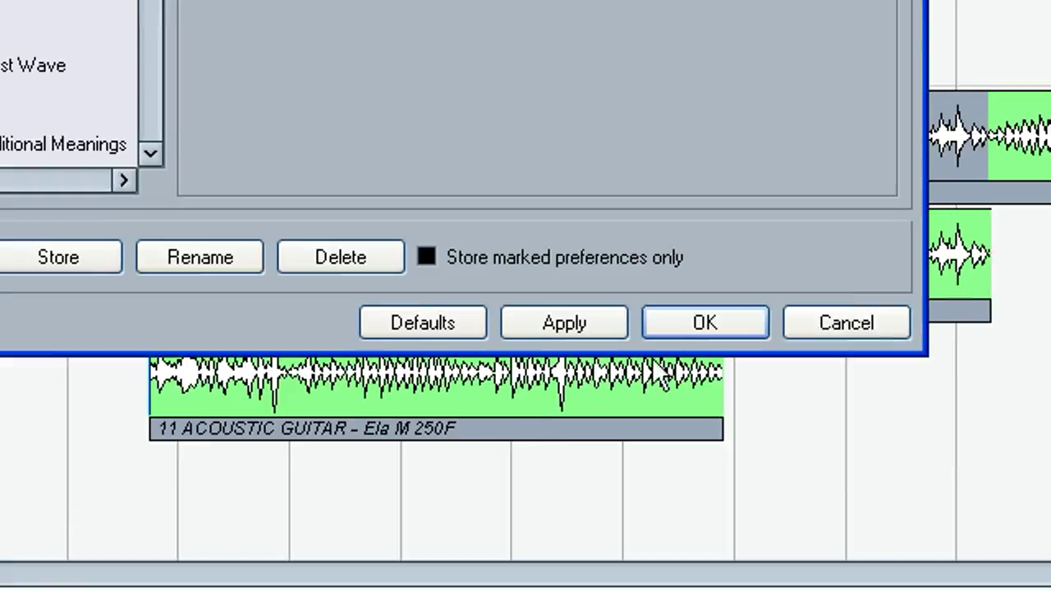
{"action": "left_click", "coordinate": [711, 324]}
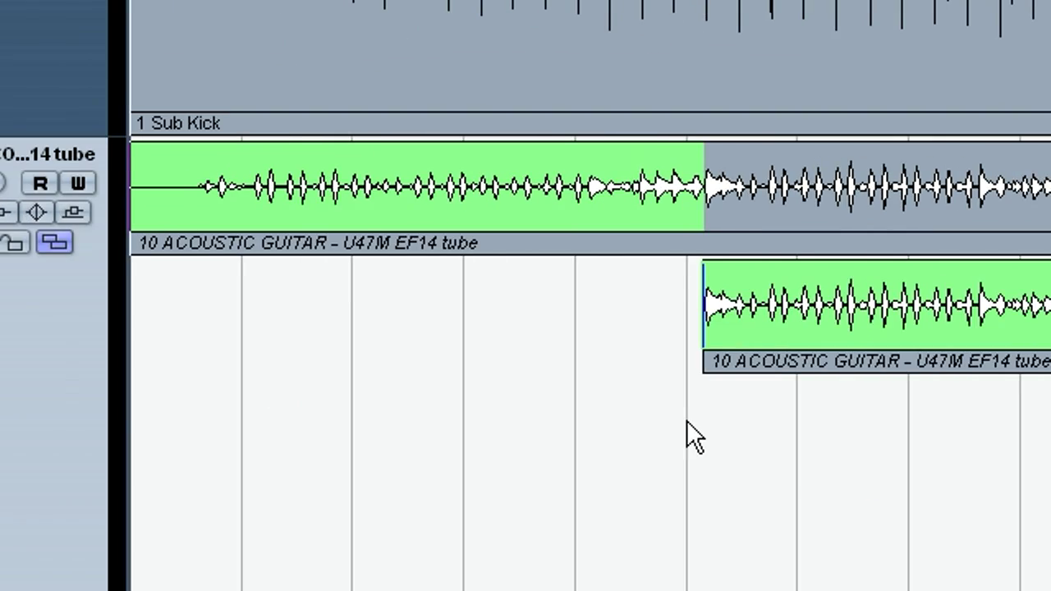
{"action": "scroll", "coordinate": [688, 430], "scroll_direction": "down", "scroll_amount": 3}
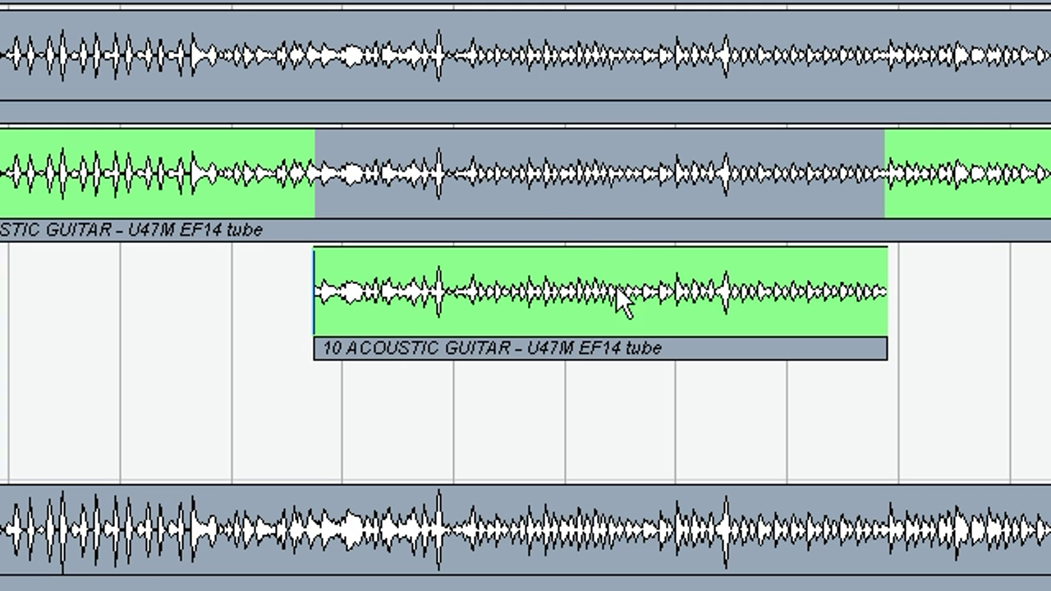
{"action": "right_click", "coordinate": [627, 194]}
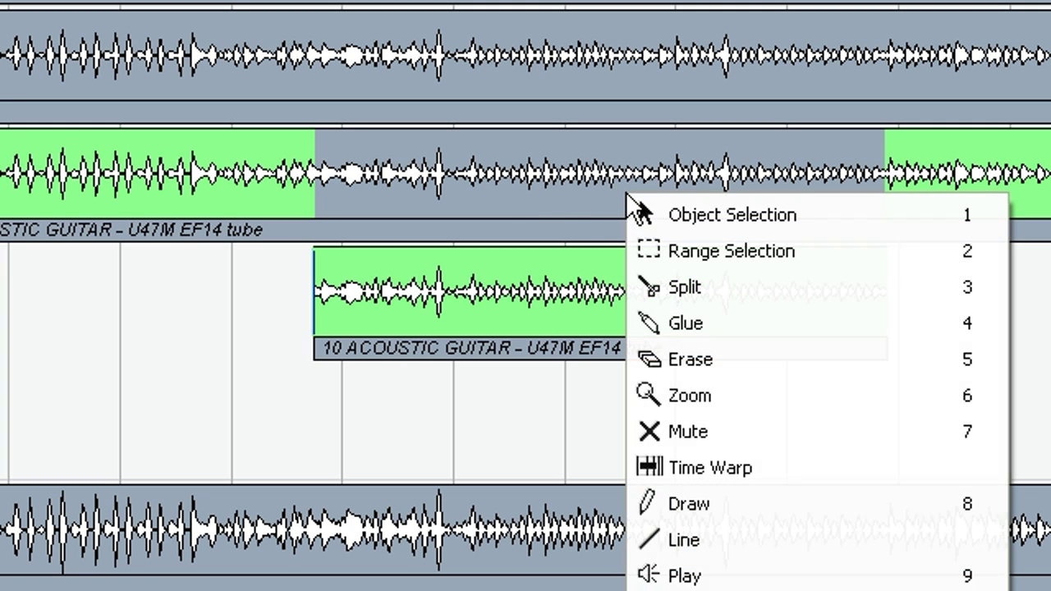
Step: With Object Selection, select the lane takes on guitar tracks 10 and 11 together
{"action": "left_click", "coordinate": [651, 284]}
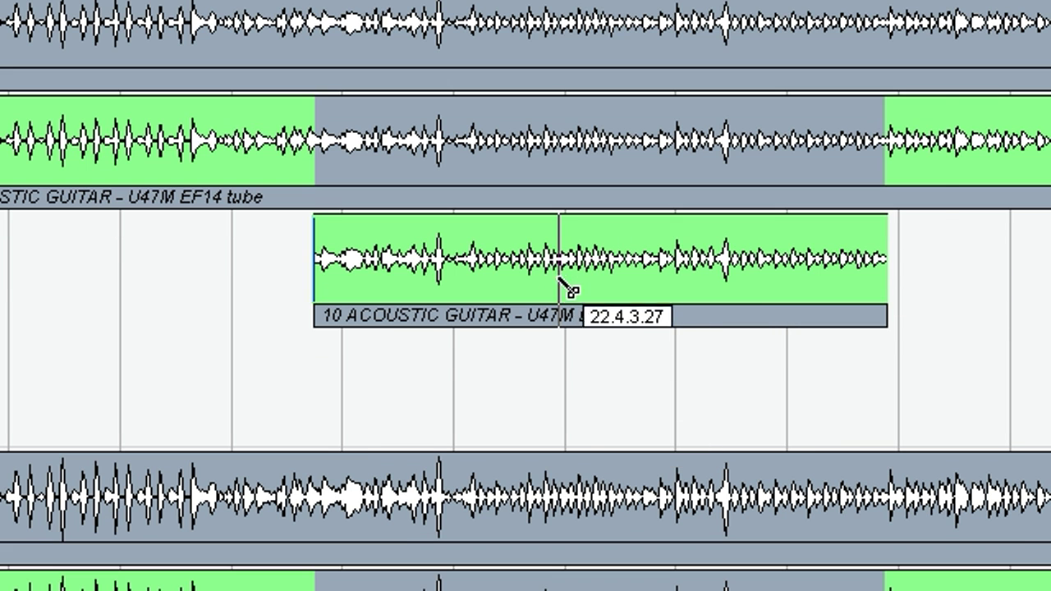
{"action": "right_click", "coordinate": [567, 289]}
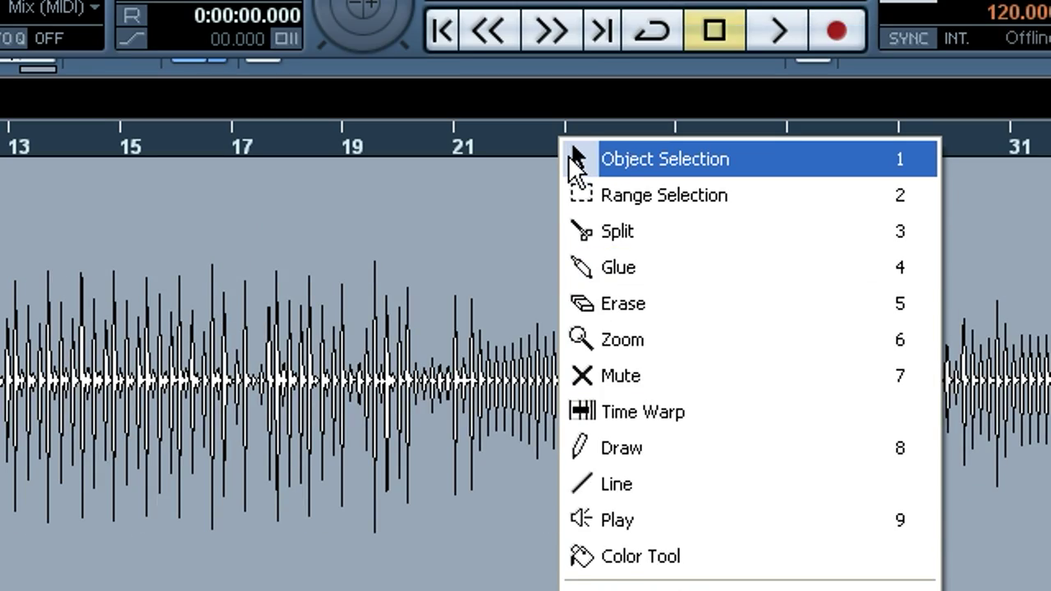
{"action": "left_click", "coordinate": [577, 158]}
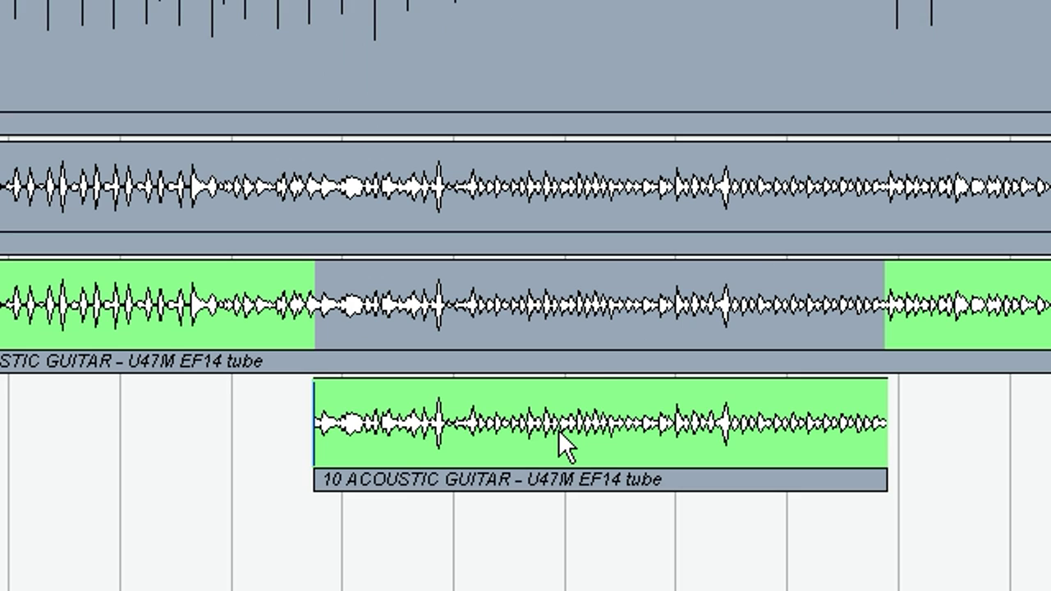
{"action": "left_click", "coordinate": [559, 430]}
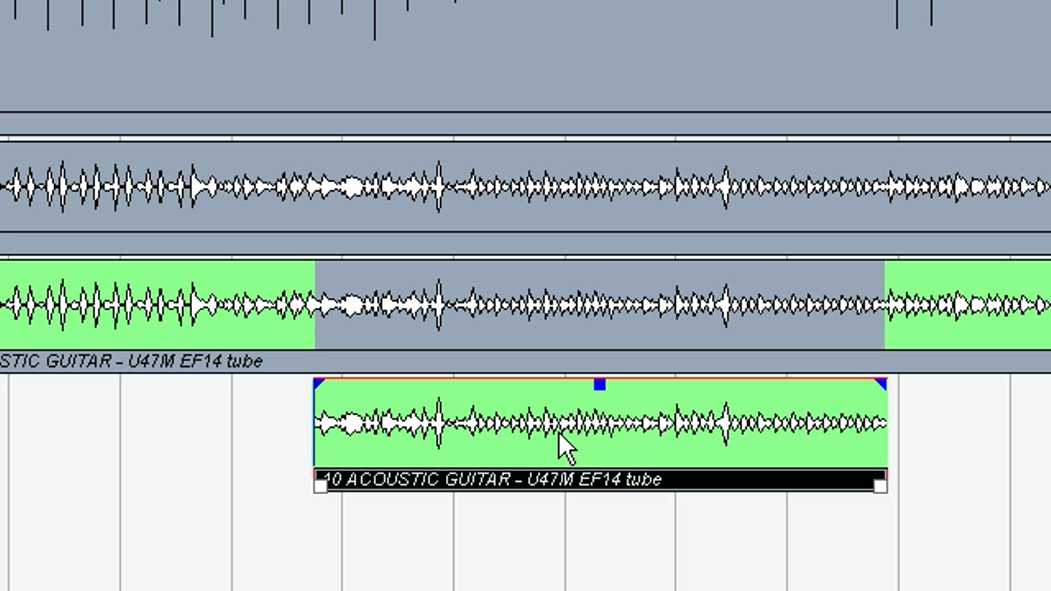
{"action": "scroll", "coordinate": [565, 450], "scroll_direction": "down", "scroll_amount": 5}
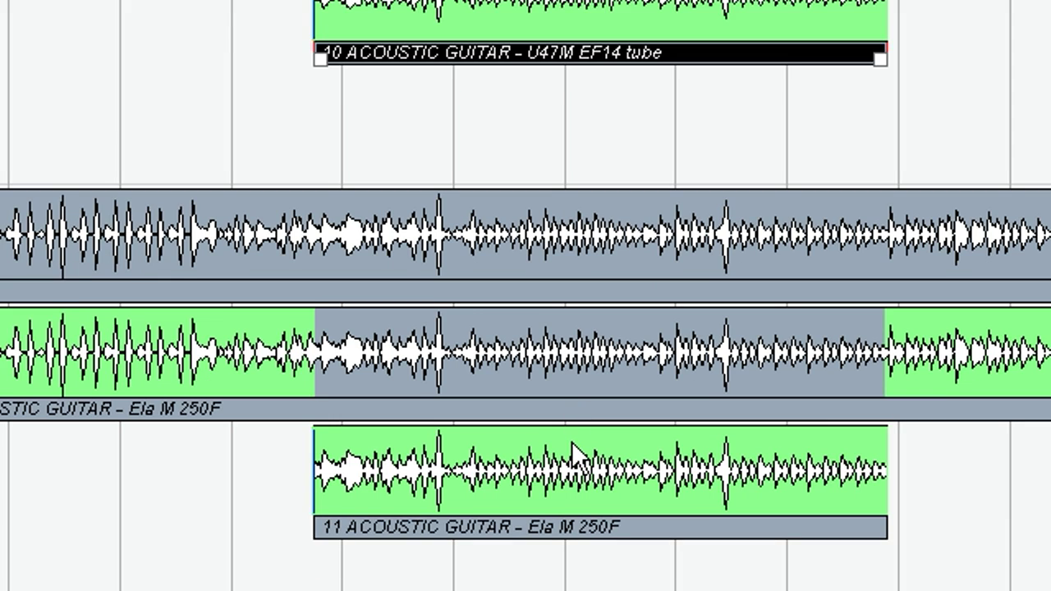
{"action": "left_click", "coordinate": [573, 452], "text": "shift"}
{"action": "scroll", "coordinate": [579, 181], "scroll_direction": "up", "scroll_amount": 1}
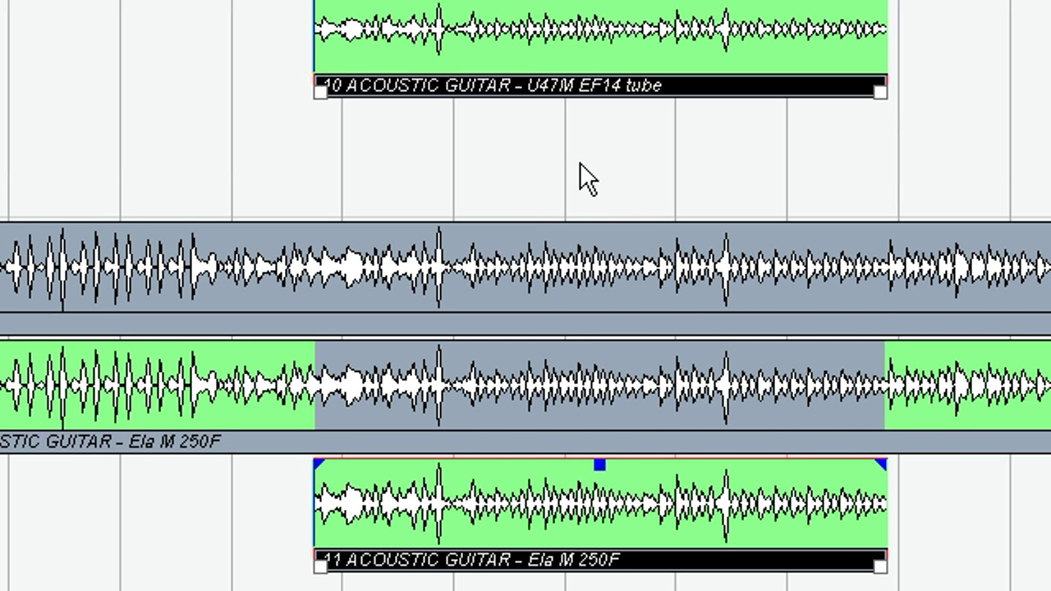
{"action": "scroll", "coordinate": [581, 164], "scroll_direction": "up", "scroll_amount": 1}
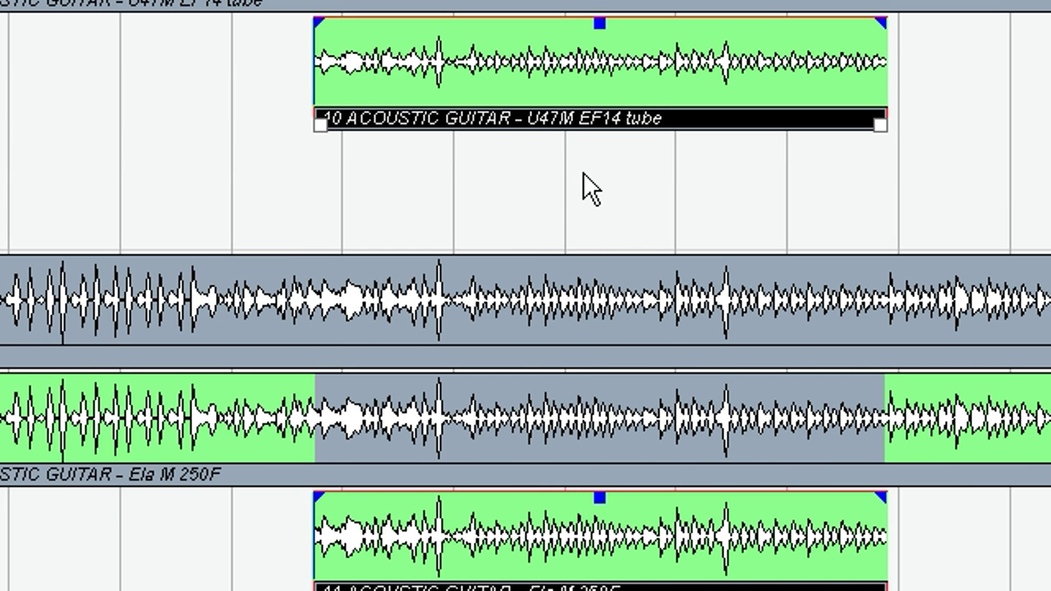
Step: Cut both selected guitar lane takes with the Split tool near bar 23
{"action": "right_click", "coordinate": [584, 171]}
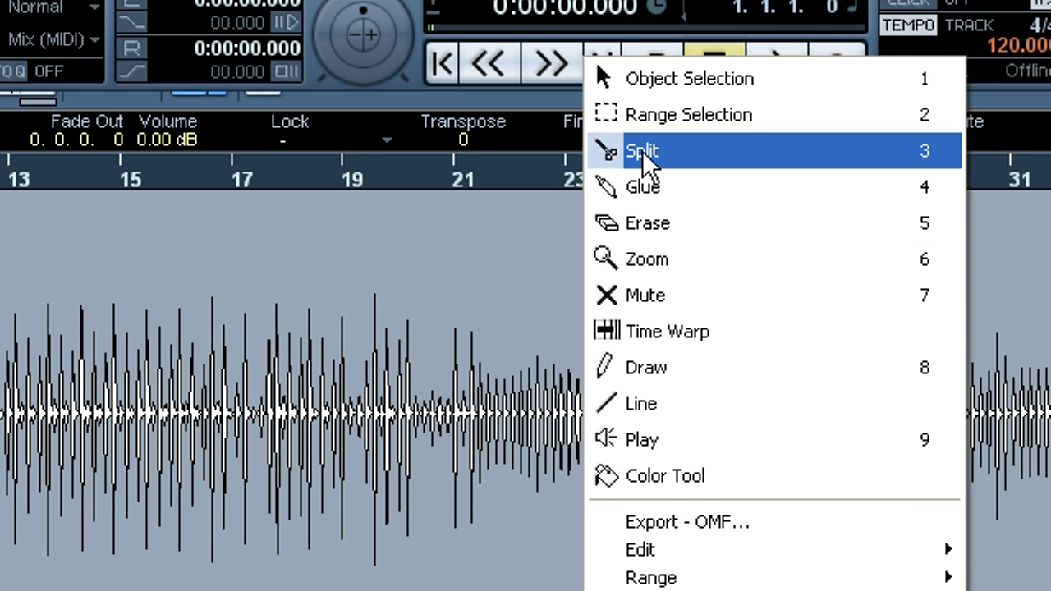
{"action": "left_click", "coordinate": [644, 154]}
{"action": "scroll", "coordinate": [583, 427], "scroll_direction": "down", "scroll_amount": 5}
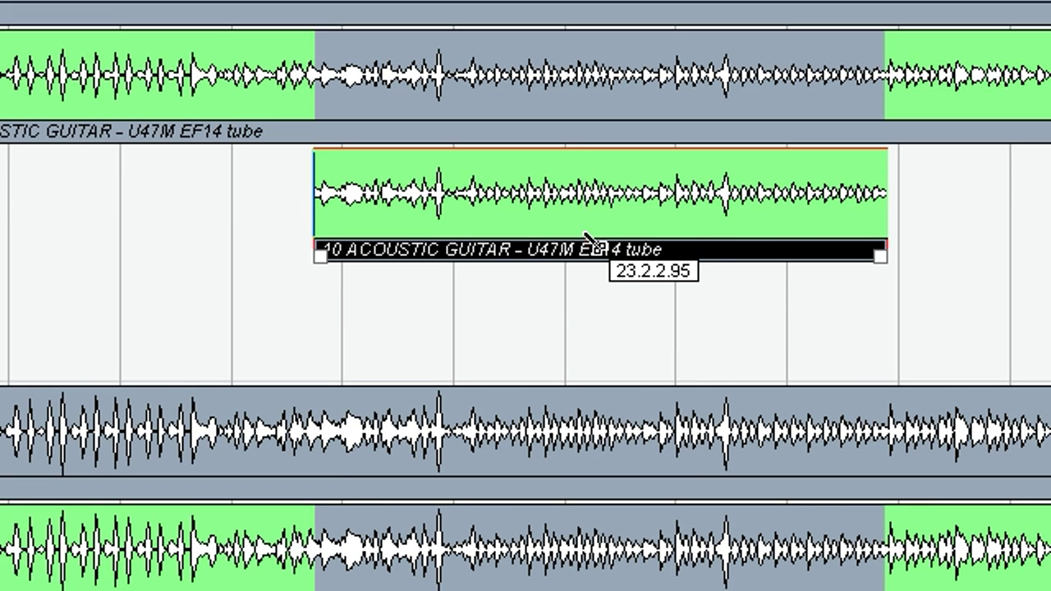
{"action": "left_click", "coordinate": [585, 236]}
{"action": "scroll", "coordinate": [575, 435], "scroll_direction": "down", "scroll_amount": 4}
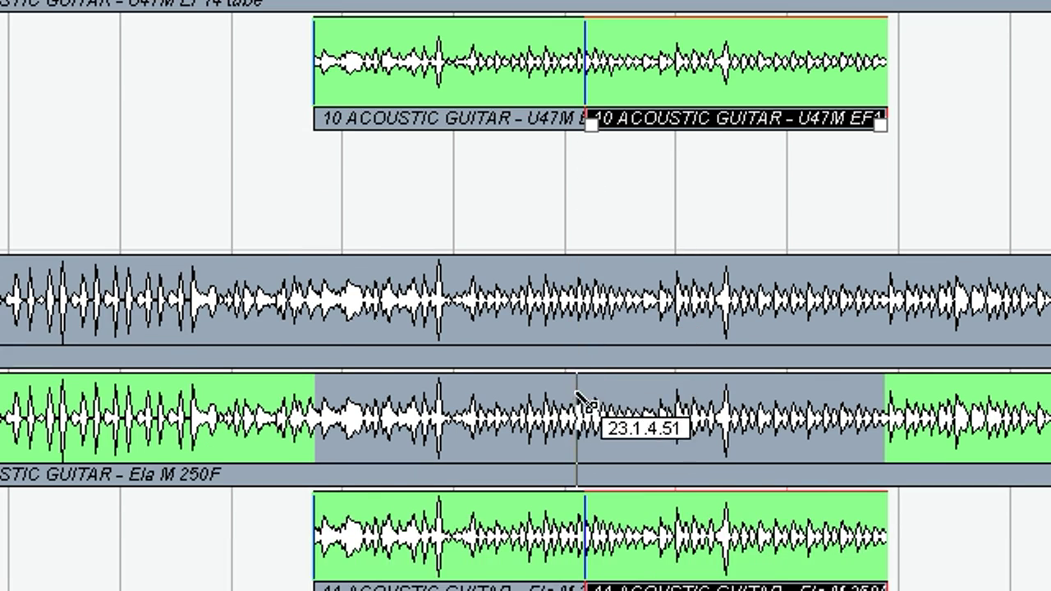
{"action": "scroll", "coordinate": [587, 401], "scroll_direction": "down", "scroll_amount": 1}
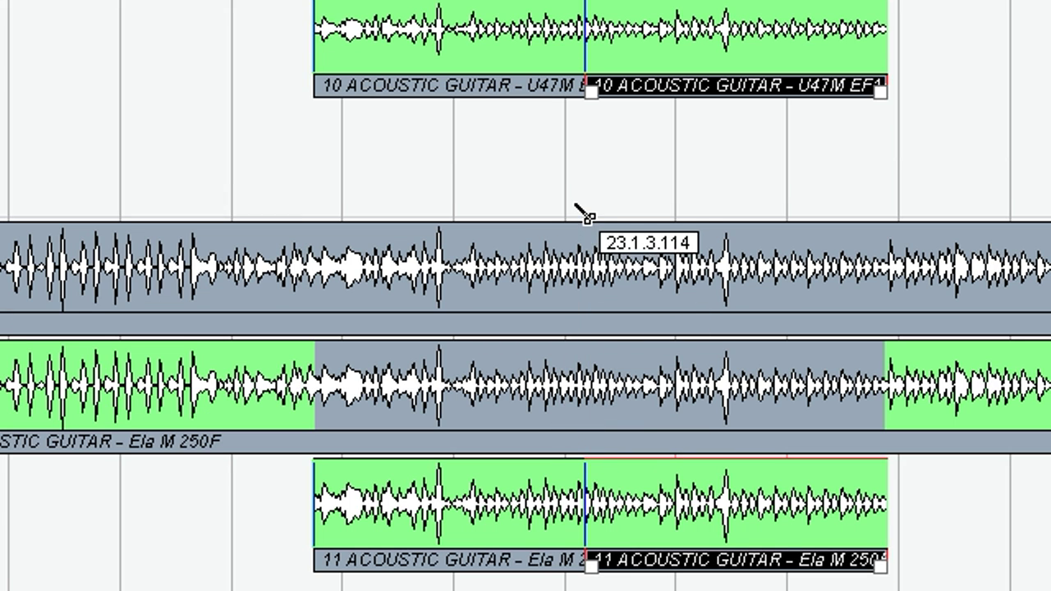
{"action": "right_click", "coordinate": [574, 185]}
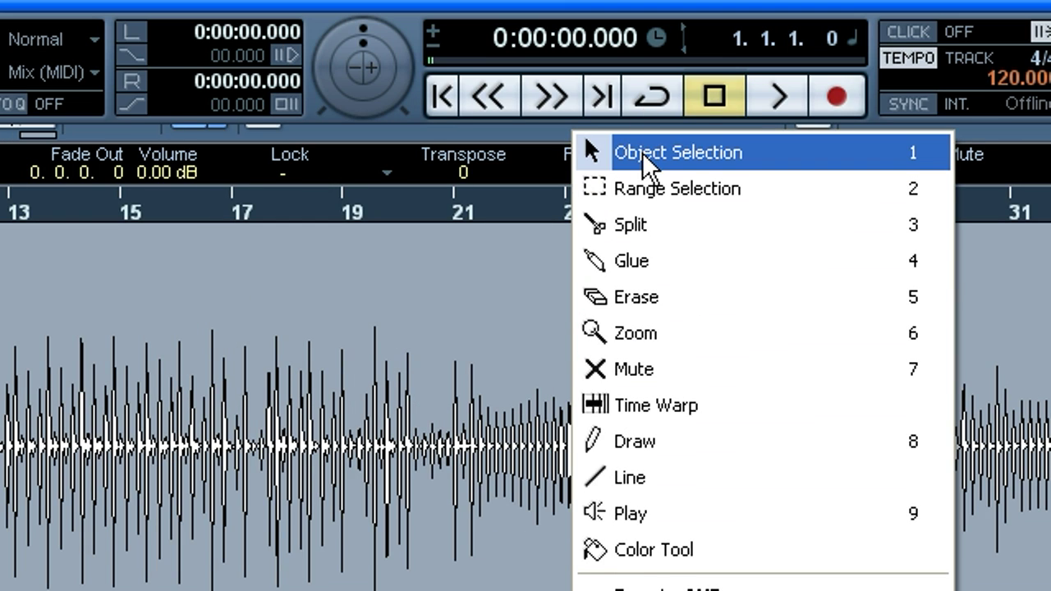
Step: Drag the start edge of both later lane pieces right so they begin later
{"action": "left_click", "coordinate": [643, 152]}
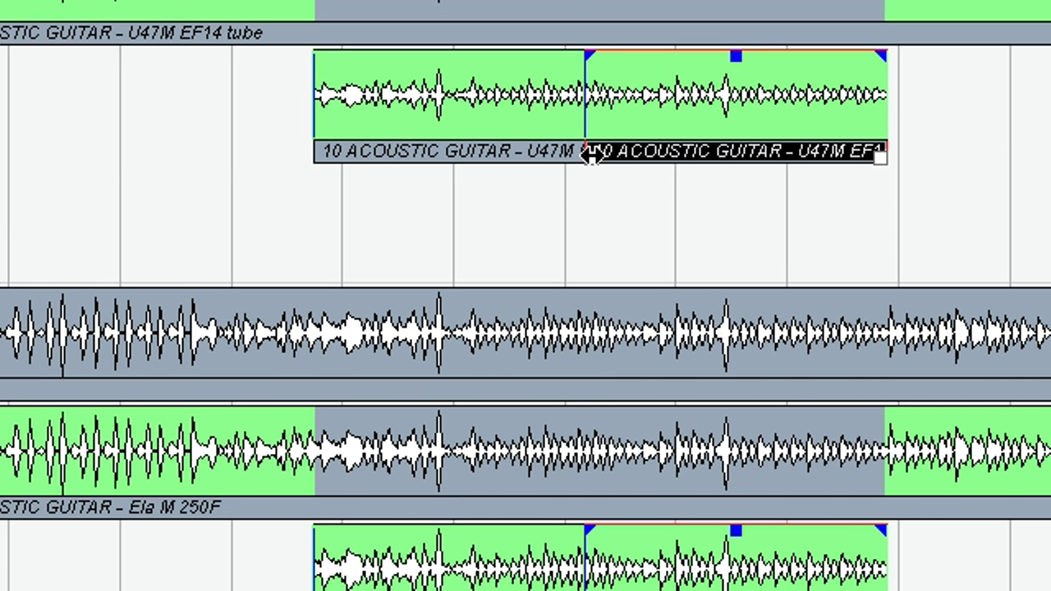
{"action": "left_click_drag", "start_coordinate": [590, 58], "coordinate": [594, 58]}
{"action": "left_click_drag", "start_coordinate": [594, 156], "coordinate": [725, 164]}
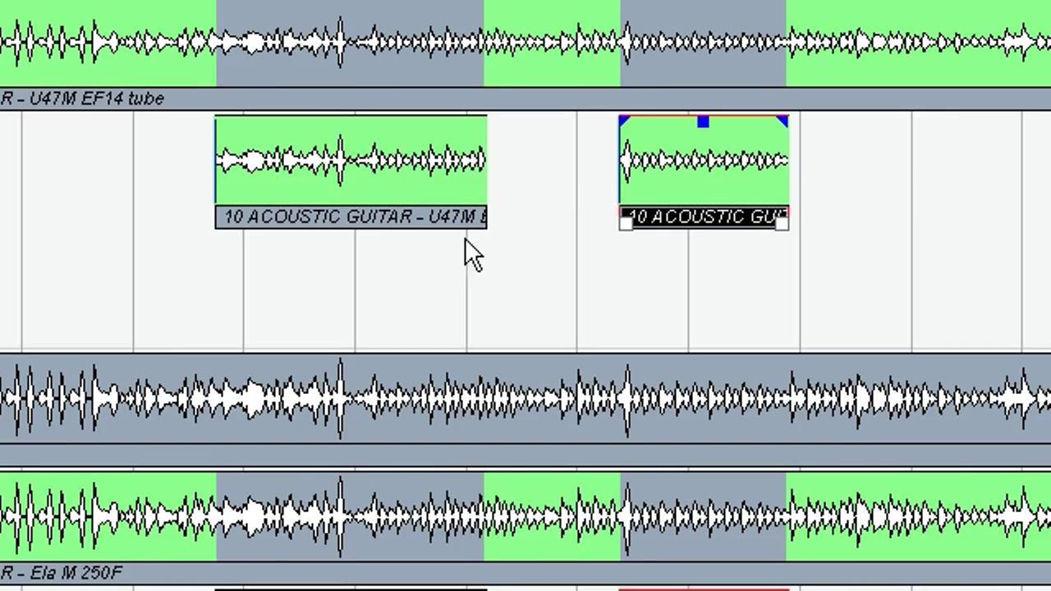
Step: Select the first alternate takes on the U47M and Ela M 250F tracks and end them at 20.4.3.67
{"action": "left_click", "coordinate": [413, 183]}
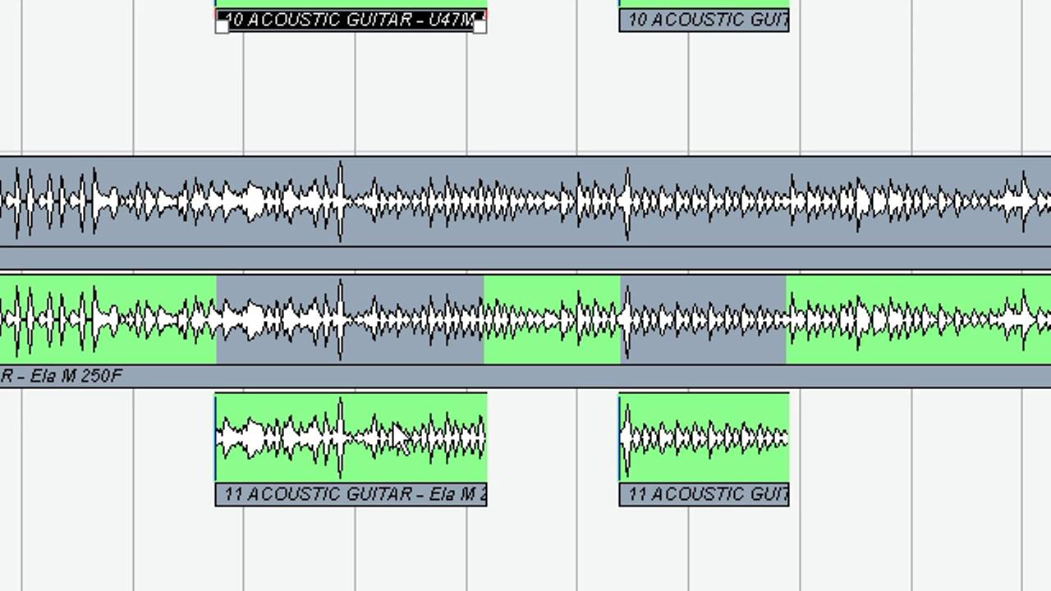
{"action": "left_click", "coordinate": [393, 428], "text": "shift"}
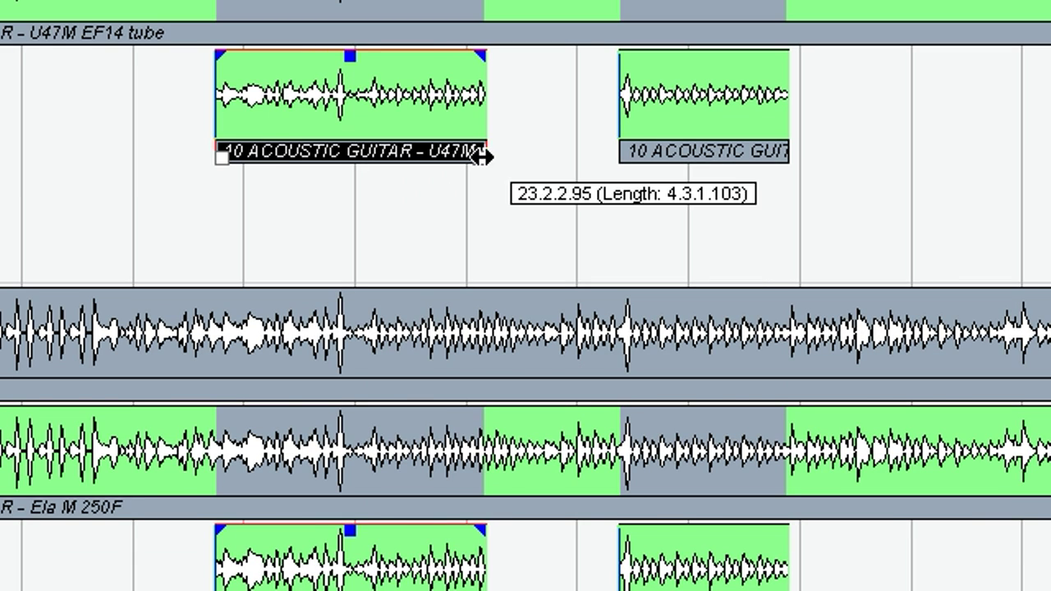
{"action": "left_click_drag", "start_coordinate": [481, 157], "coordinate": [345, 178]}
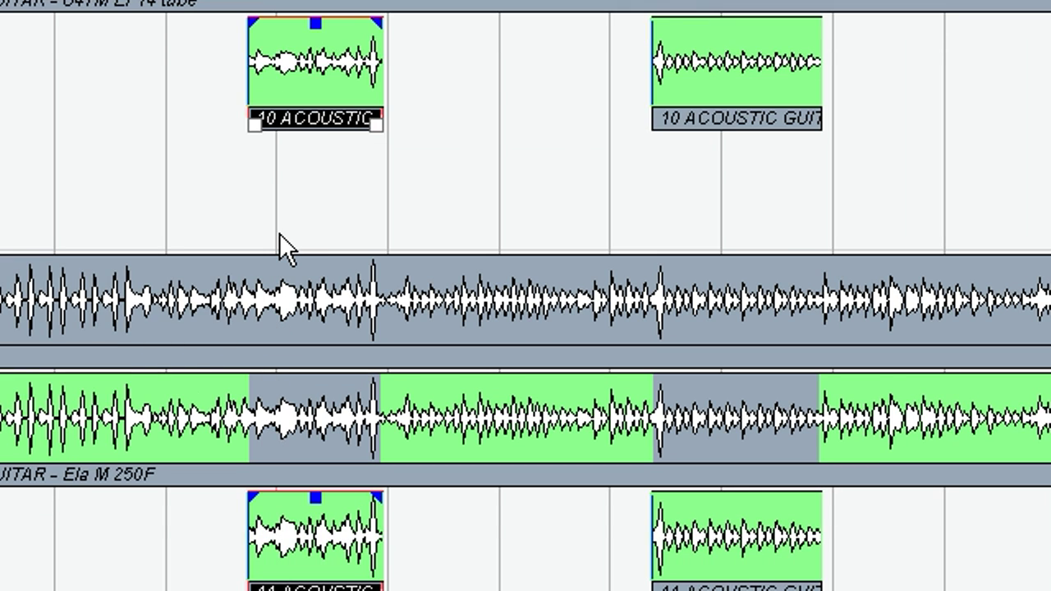
{"action": "right_click", "coordinate": [280, 240]}
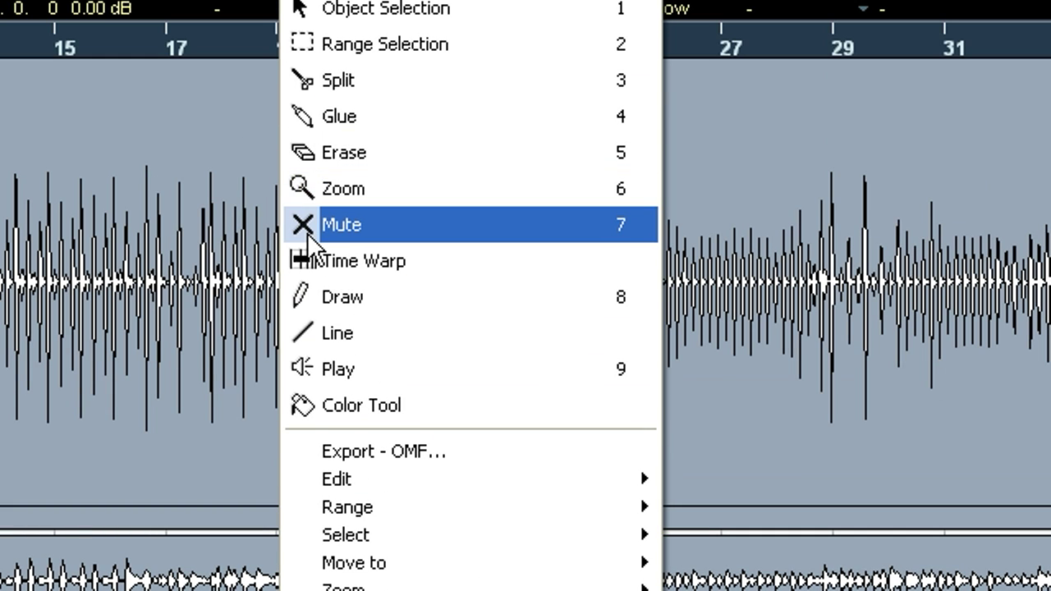
{"action": "left_click", "coordinate": [309, 232]}
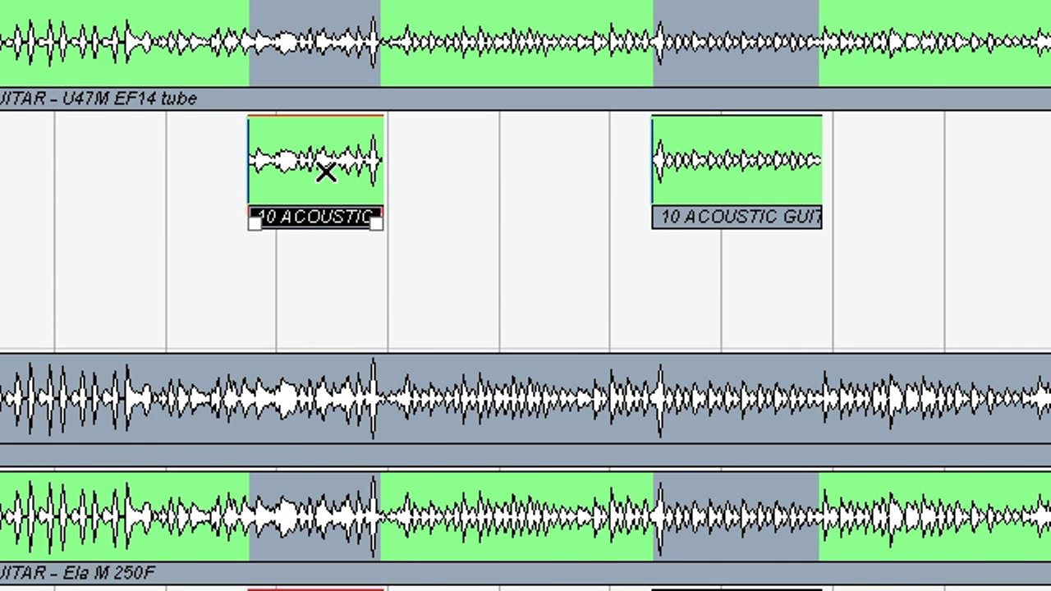
{"action": "left_click", "coordinate": [325, 171]}
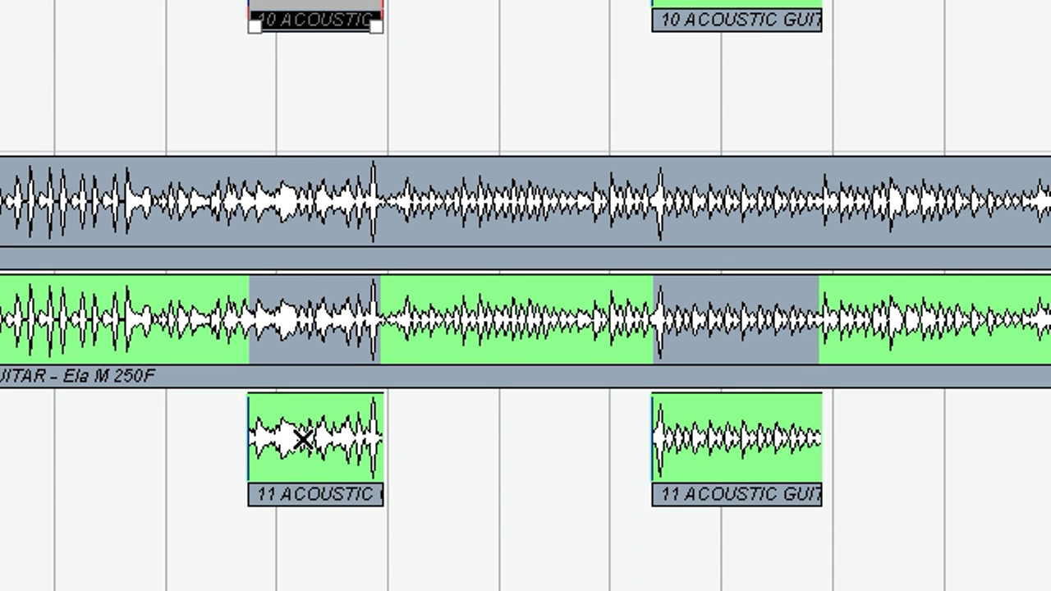
{"action": "left_click", "coordinate": [303, 438]}
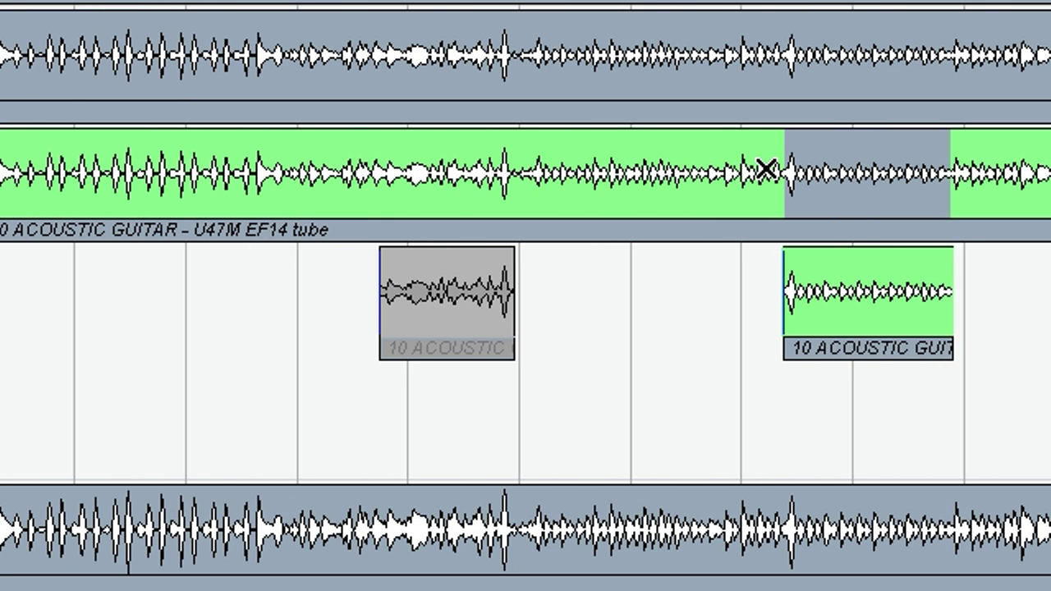
{"action": "left_click", "coordinate": [439, 301]}
{"action": "left_click", "coordinate": [432, 416]}
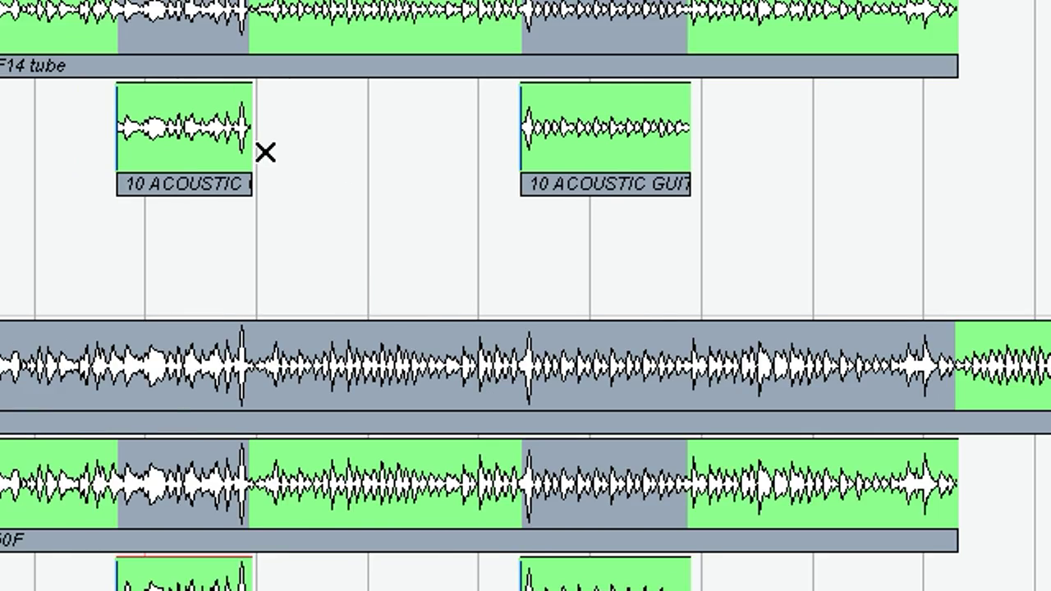
{"action": "right_click", "coordinate": [248, 78]}
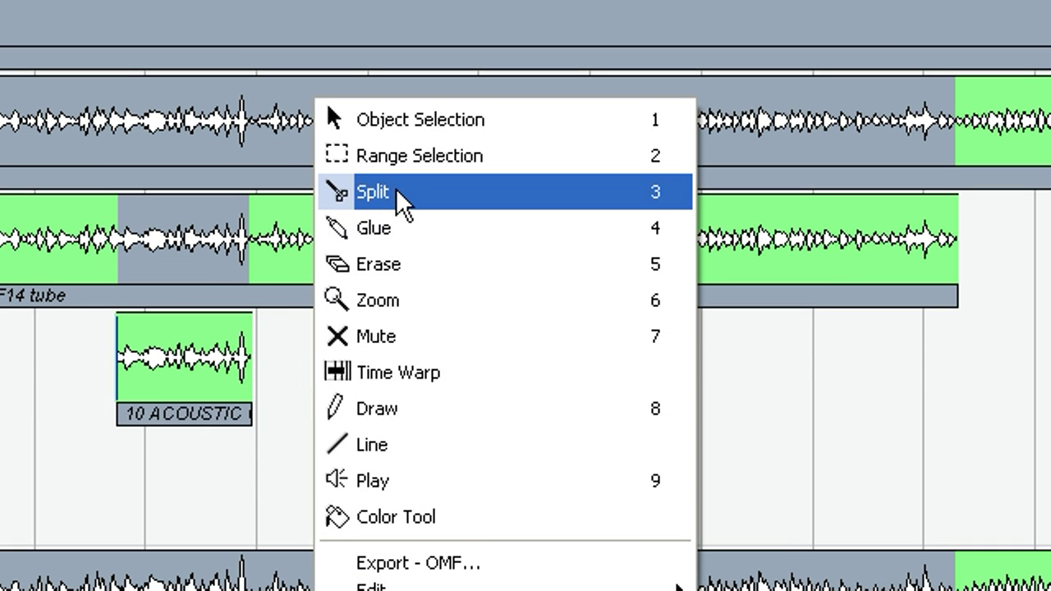
Step: Select the main takes on both the U47M and Ela M 250F guitar tracks
{"action": "left_click", "coordinate": [396, 192]}
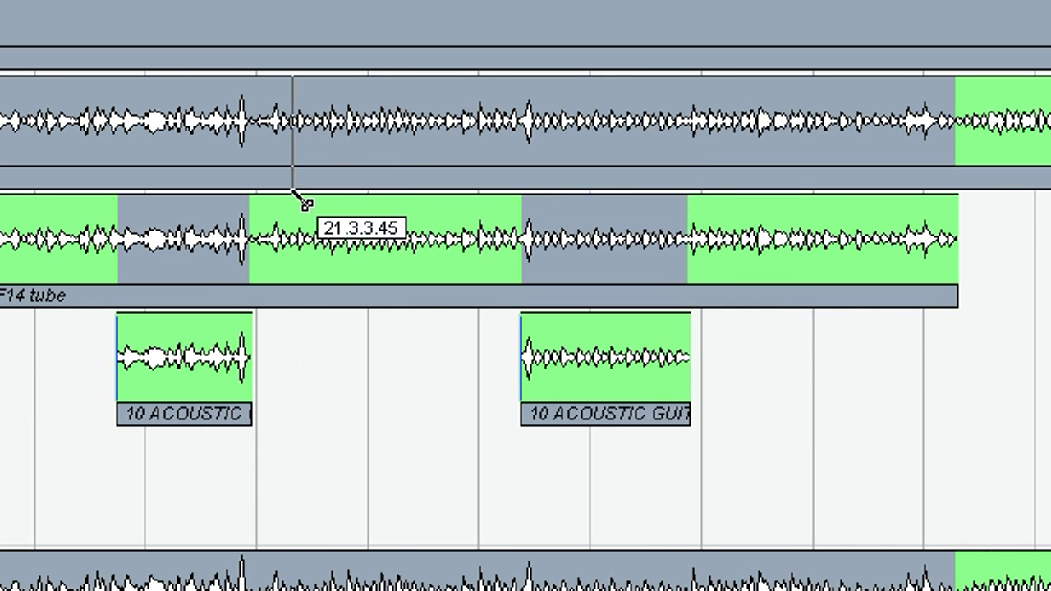
{"action": "right_click", "coordinate": [285, 280]}
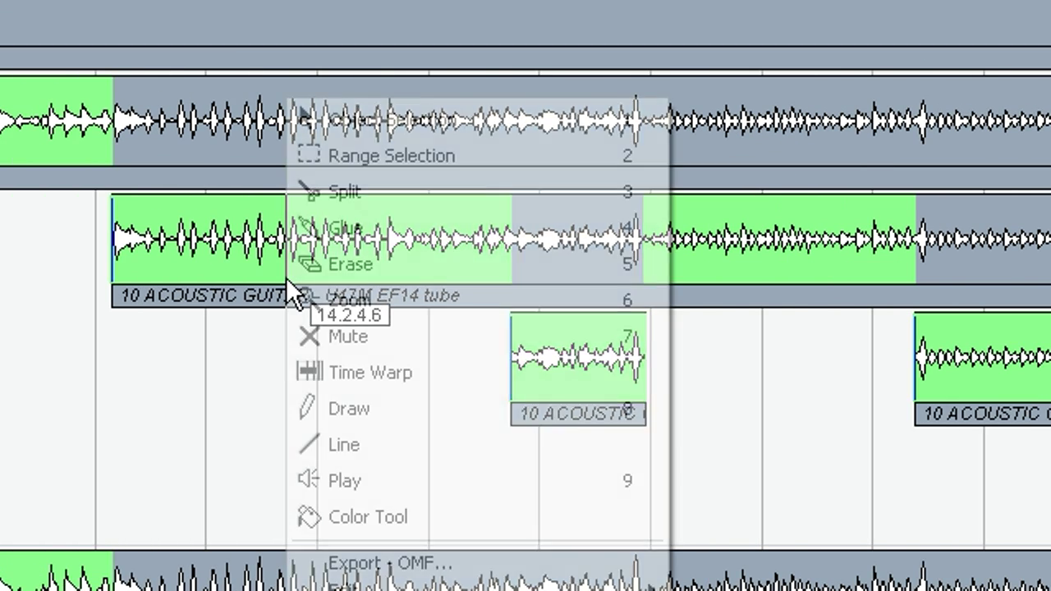
{"action": "left_click", "coordinate": [368, 125]}
{"action": "left_click", "coordinate": [330, 316]}
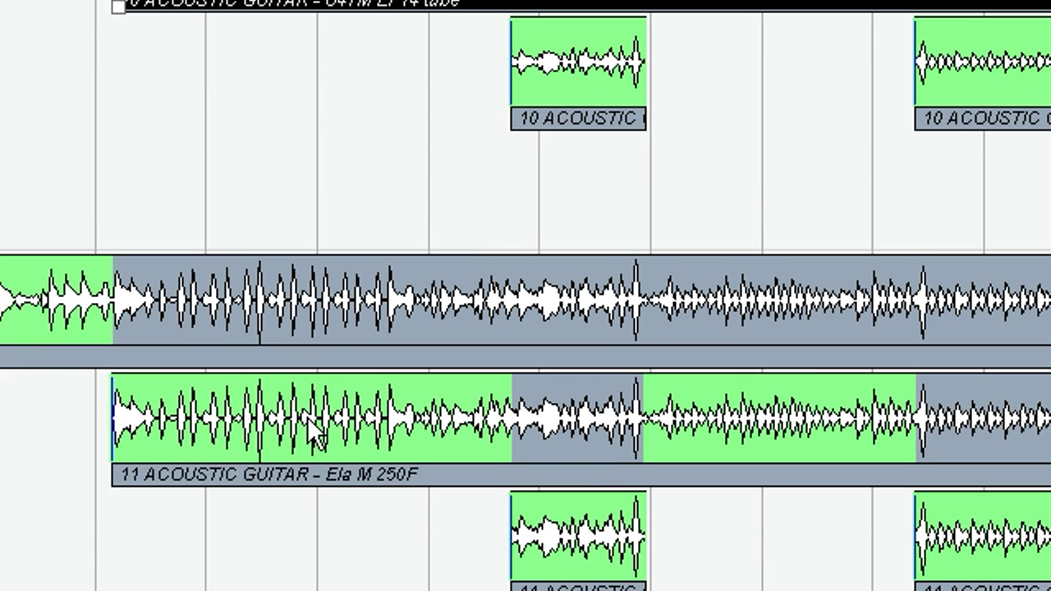
{"action": "left_click", "coordinate": [301, 394], "text": "shift"}
Step: Split both main takes at 15.1.3.104, then select both left pieces
{"action": "right_click", "coordinate": [285, 173]}
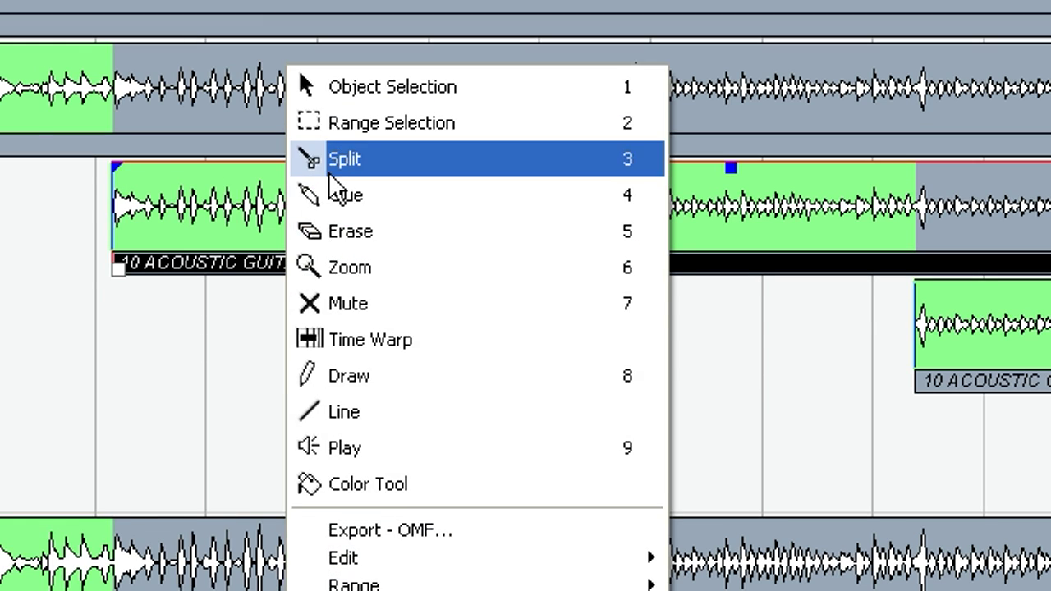
{"action": "left_click", "coordinate": [337, 158]}
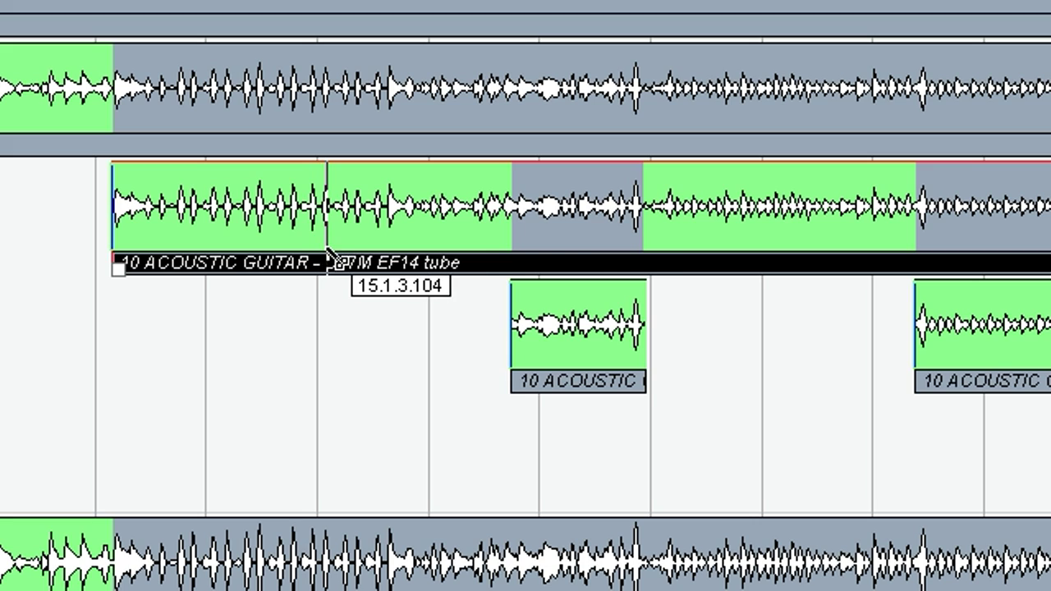
{"action": "left_click", "coordinate": [329, 250]}
{"action": "right_click", "coordinate": [363, 285]}
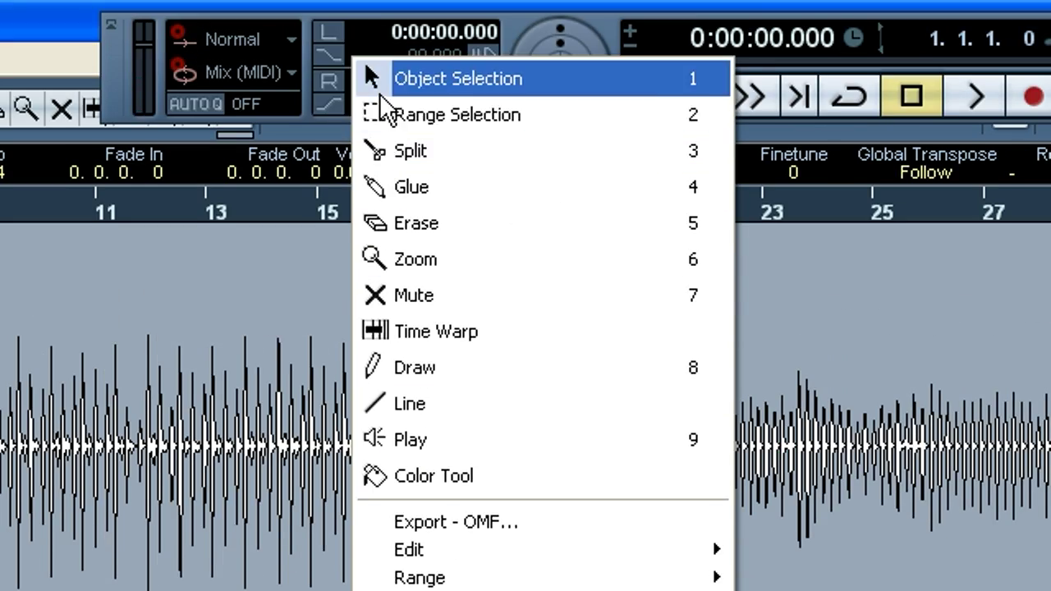
{"action": "left_click", "coordinate": [366, 292]}
{"action": "left_click", "coordinate": [281, 436]}
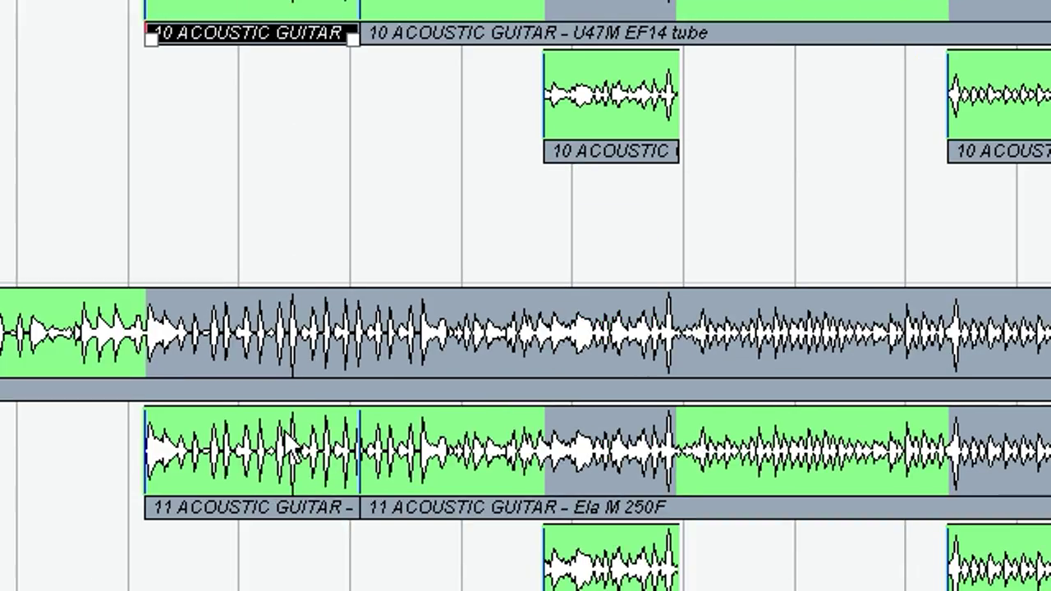
{"action": "left_click", "coordinate": [285, 430], "text": "shift"}
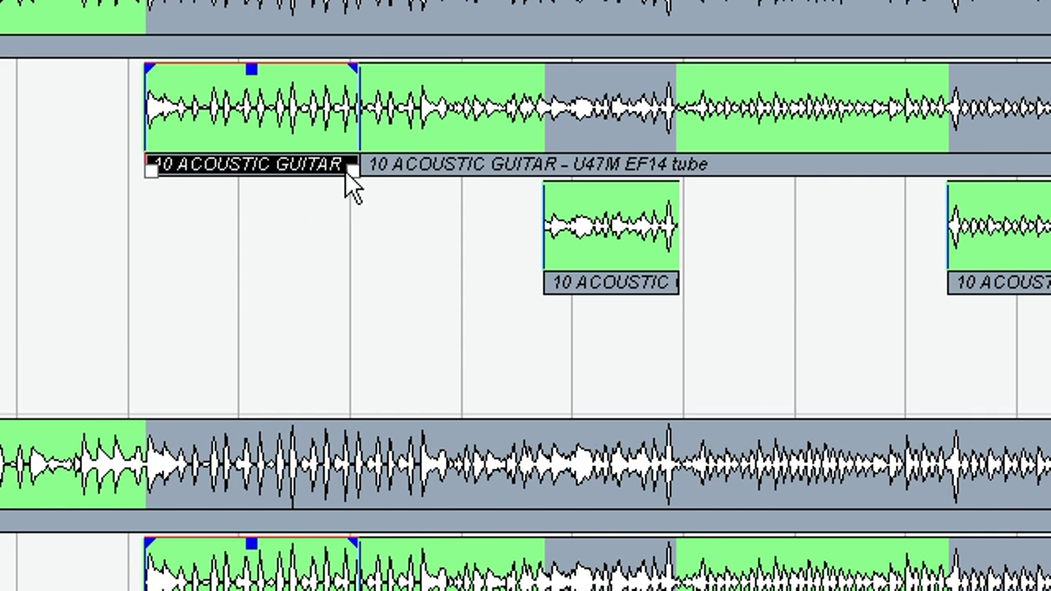
Step: Resize the left pieces of both split main takes, moving their start later
{"action": "left_click_drag", "start_coordinate": [351, 137], "coordinate": [209, 132]}
{"action": "left_click_drag", "start_coordinate": [275, 165], "coordinate": [364, 163]}
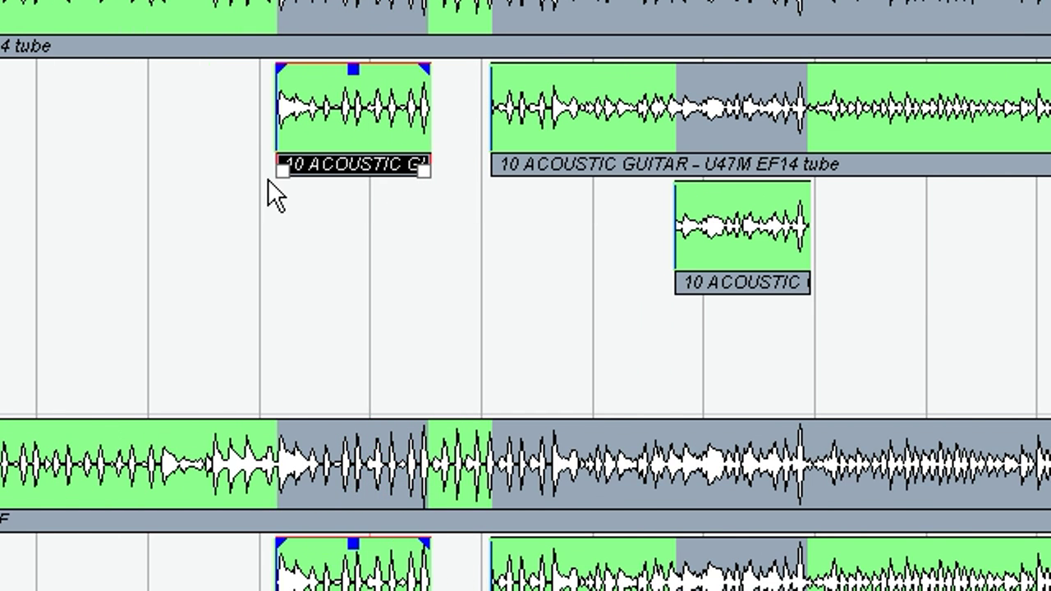
{"action": "left_click_drag", "start_coordinate": [219, 172], "coordinate": [218, 172]}
{"action": "left_click_drag", "start_coordinate": [285, 172], "coordinate": [325, 170]}
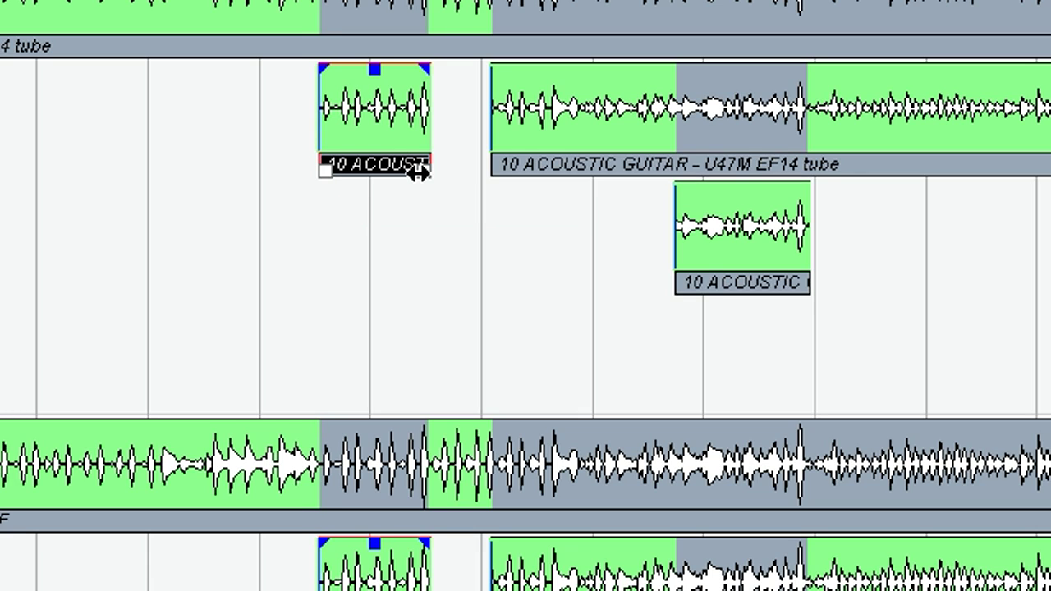
{"action": "left_click_drag", "start_coordinate": [419, 170], "coordinate": [520, 165]}
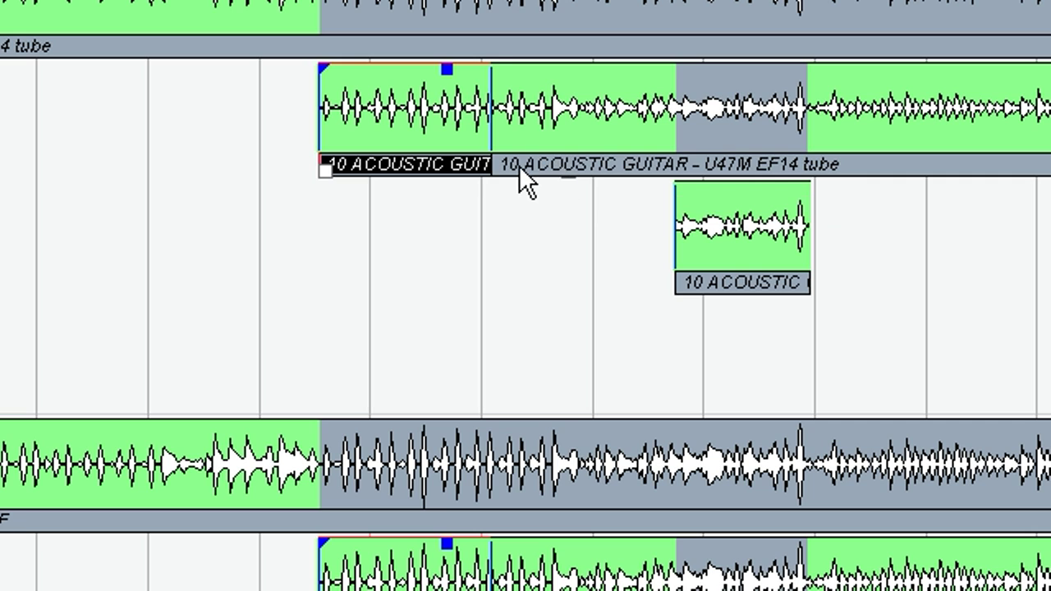
Step: Select both right pieces and move their start later, leaving a gap
{"action": "left_click", "coordinate": [519, 165]}
{"action": "scroll", "coordinate": [557, 400], "scroll_direction": "down", "scroll_amount": 3}
{"action": "left_click", "coordinate": [562, 387], "text": "shift"}
{"action": "scroll", "coordinate": [490, 156], "scroll_direction": "up", "scroll_amount": 3}
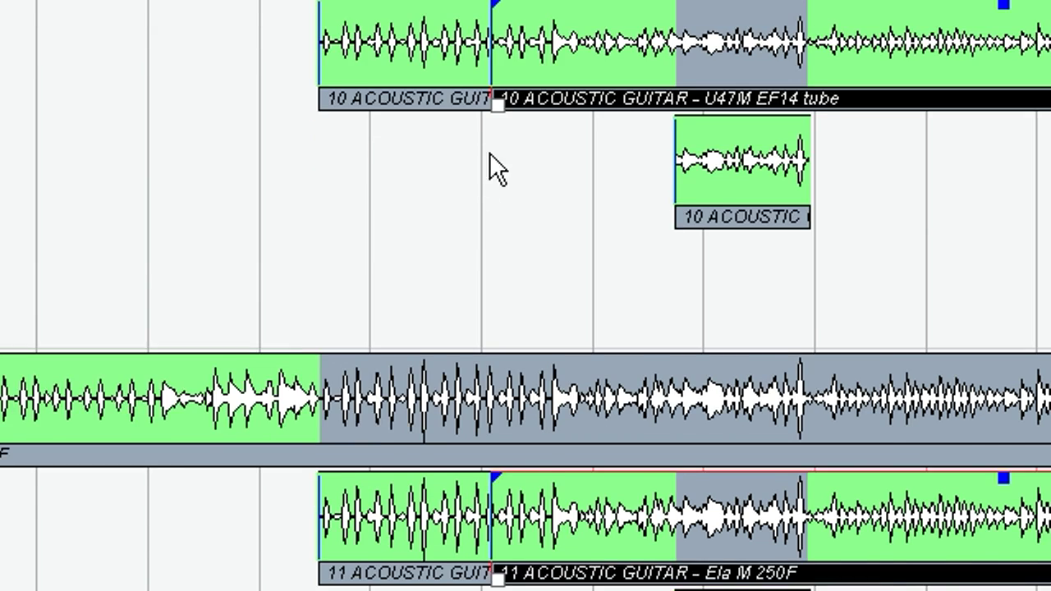
{"action": "left_click_drag", "start_coordinate": [496, 174], "coordinate": [603, 170]}
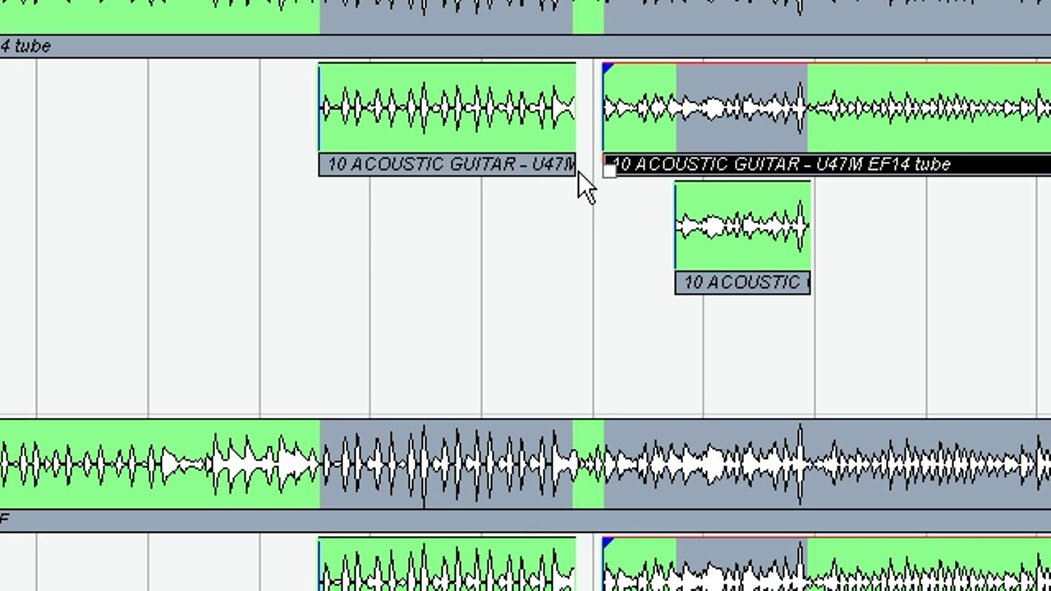
Step: Reselect both left pieces and set their end to 15.1.4.41, length 3.0.2.12
{"action": "left_click", "coordinate": [570, 169]}
{"action": "scroll", "coordinate": [550, 326], "scroll_direction": "down", "scroll_amount": 3}
{"action": "left_click", "coordinate": [513, 433]}
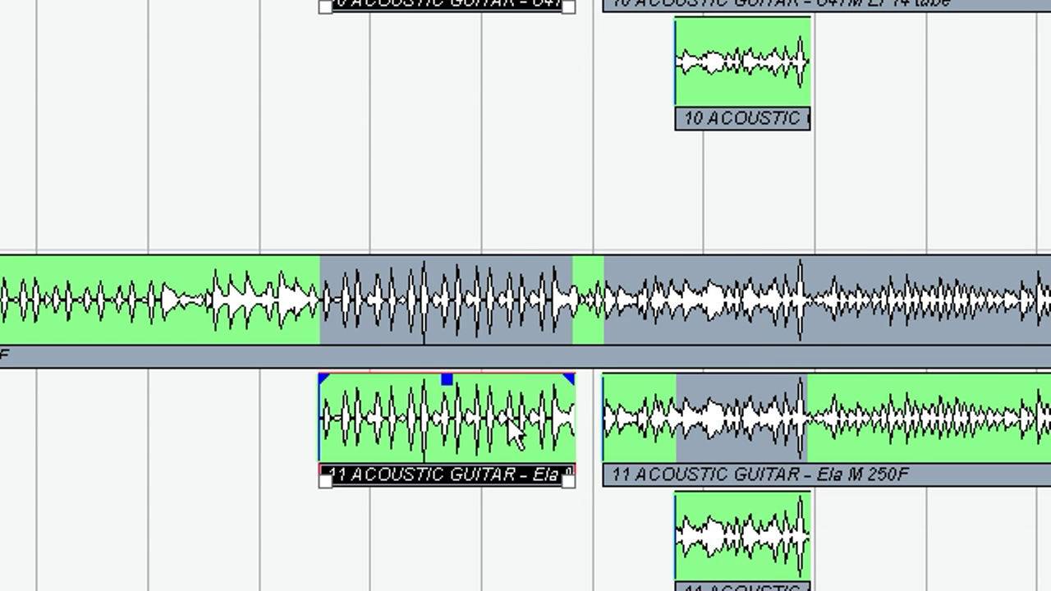
{"action": "scroll", "coordinate": [579, 267], "scroll_direction": "up", "scroll_amount": 5}
{"action": "left_click_drag", "start_coordinate": [575, 302], "coordinate": [326, 274]}
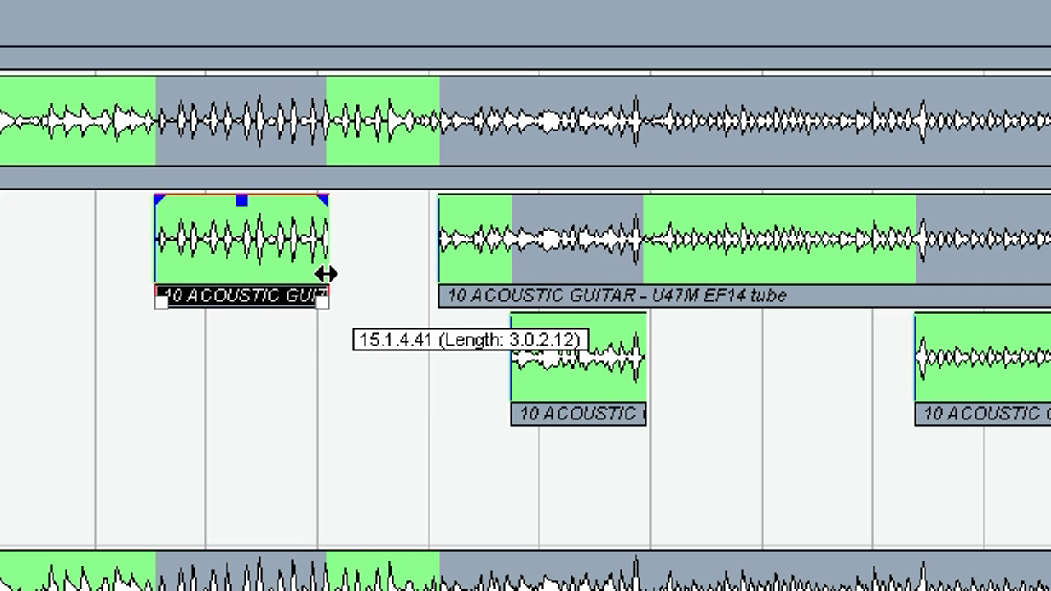
{"action": "left_click_drag", "start_coordinate": [326, 273], "coordinate": [323, 289]}
{"action": "scroll", "coordinate": [274, 305], "scroll_direction": "left", "scroll_amount": 4}
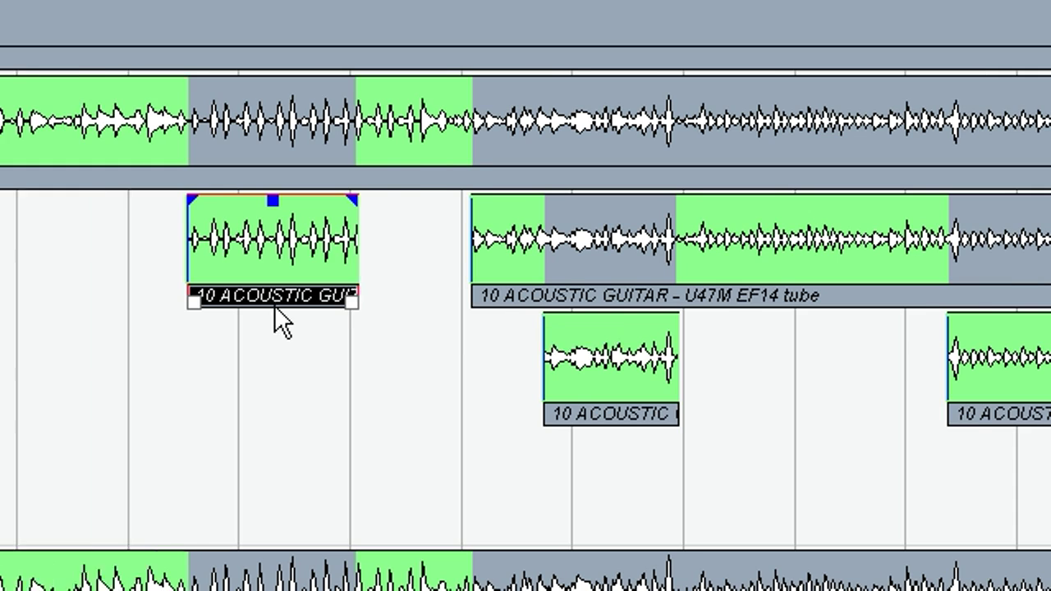
{"action": "scroll", "coordinate": [320, 438], "scroll_direction": "down", "scroll_amount": 7}
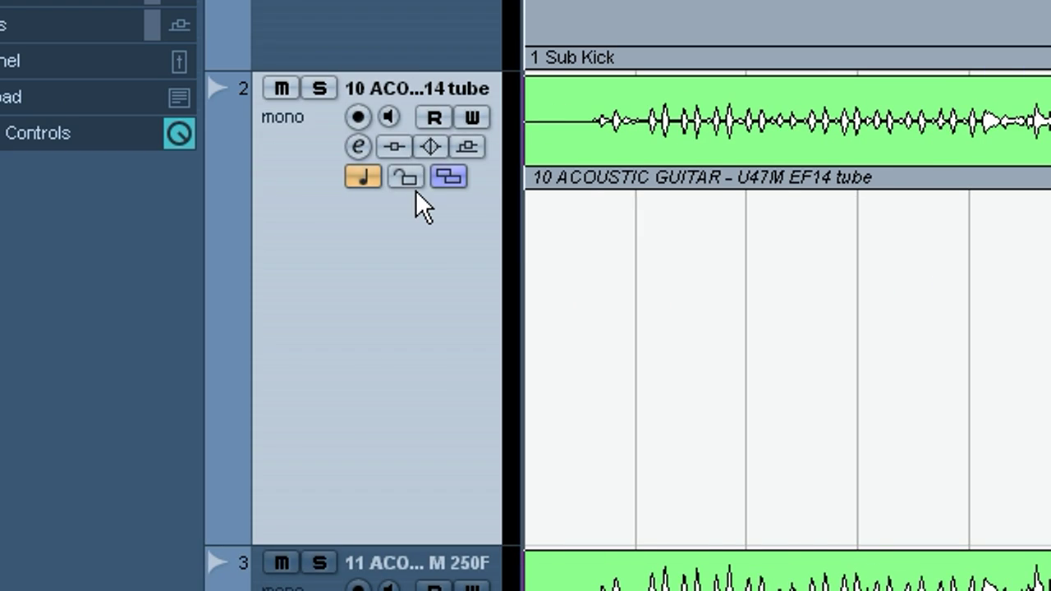
{"action": "left_click", "coordinate": [447, 177]}
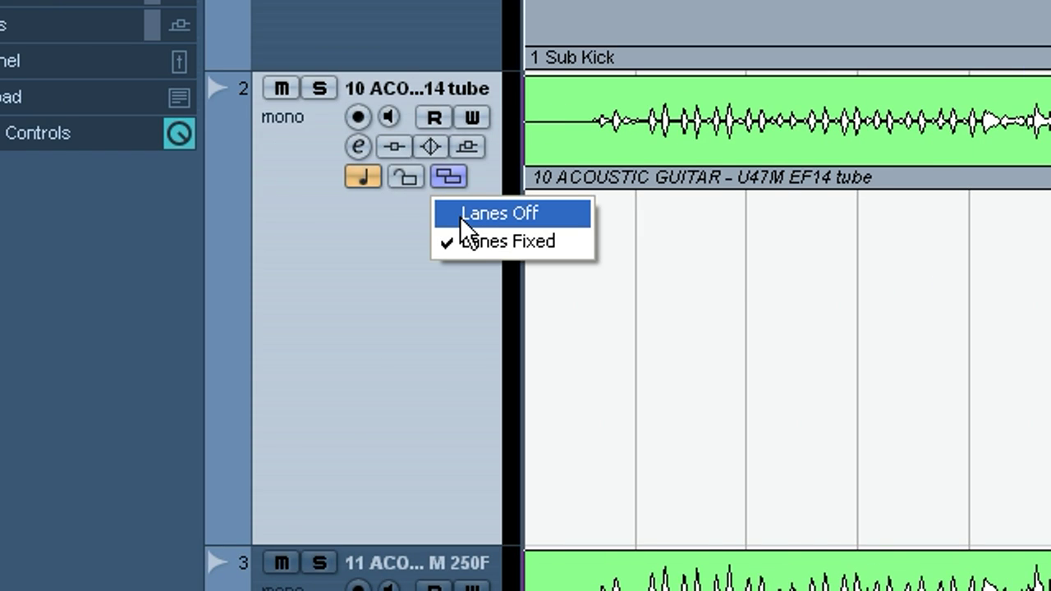
Step: Switch both the U47M and Ela M 250F guitar tracks to Lanes Off
{"action": "left_click", "coordinate": [460, 216]}
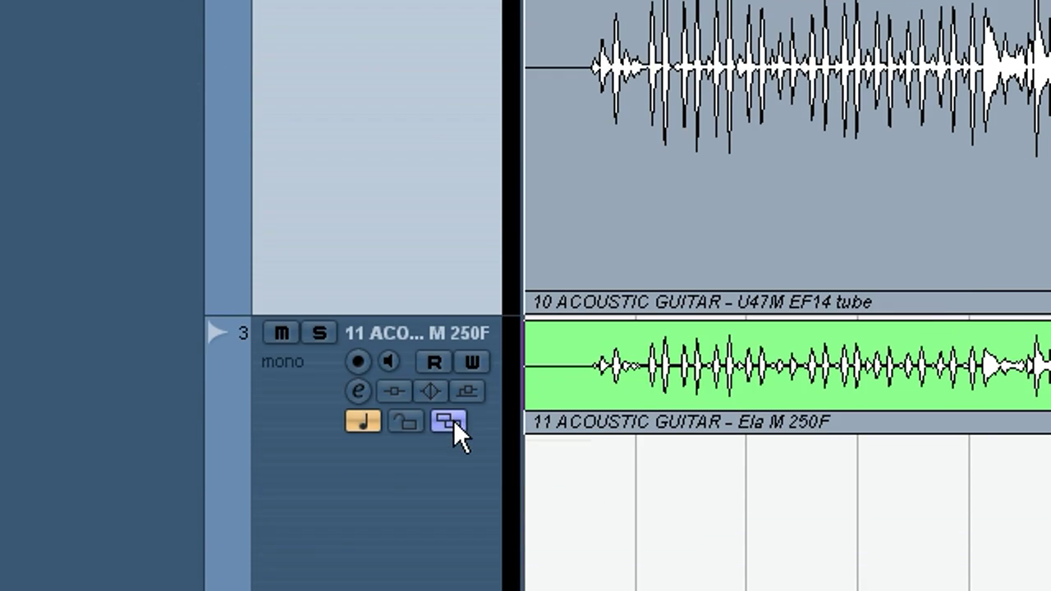
{"action": "left_click", "coordinate": [453, 420]}
{"action": "left_click", "coordinate": [467, 457]}
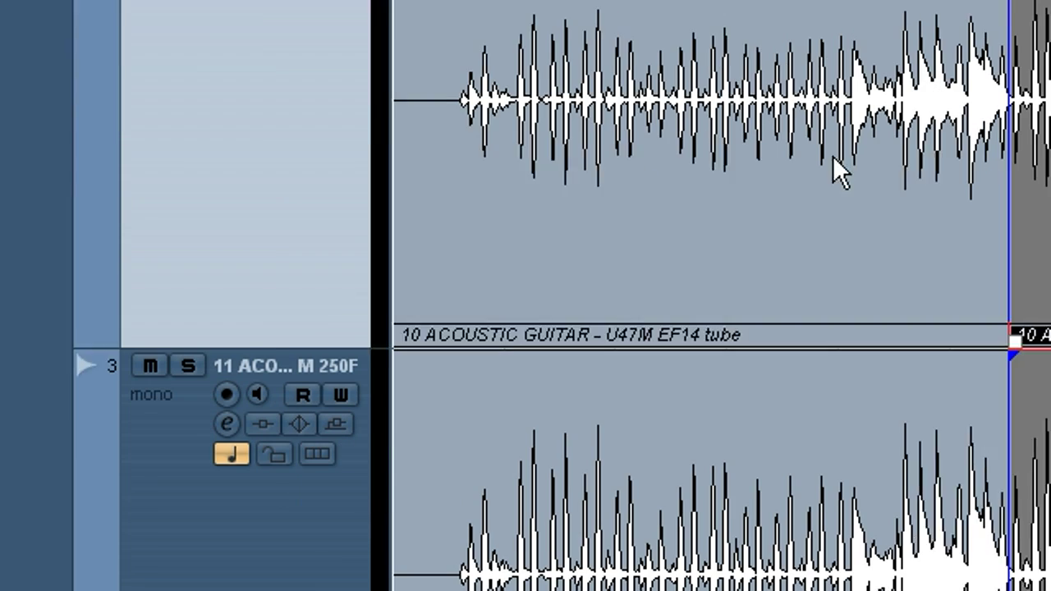